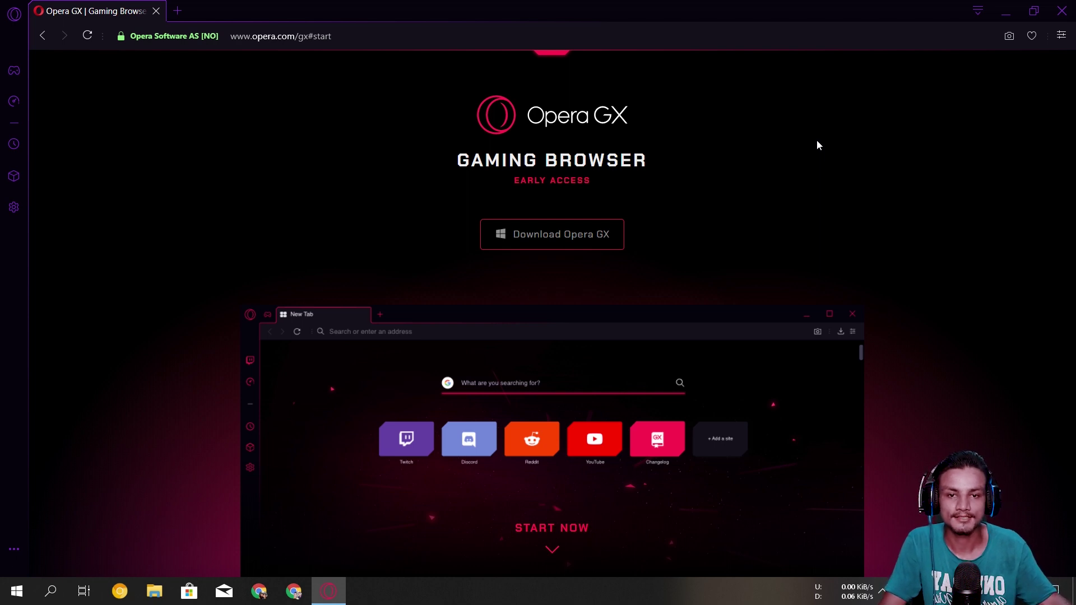
Look over the Opera GX gaming browser web page and close its tab
scroll(792, 207, "down", 2)
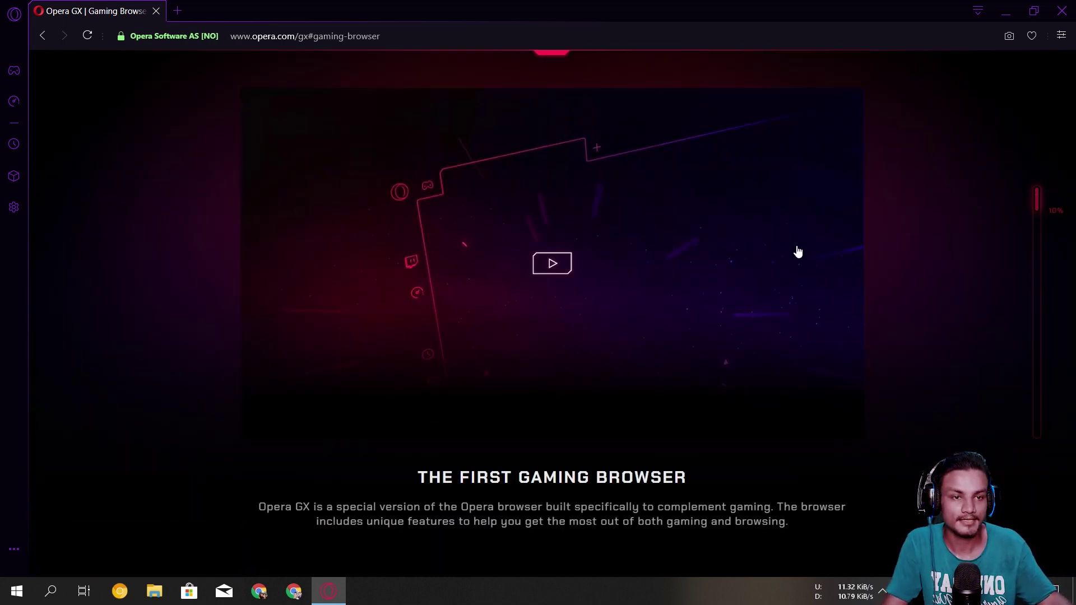
scroll(902, 234, "up", 2)
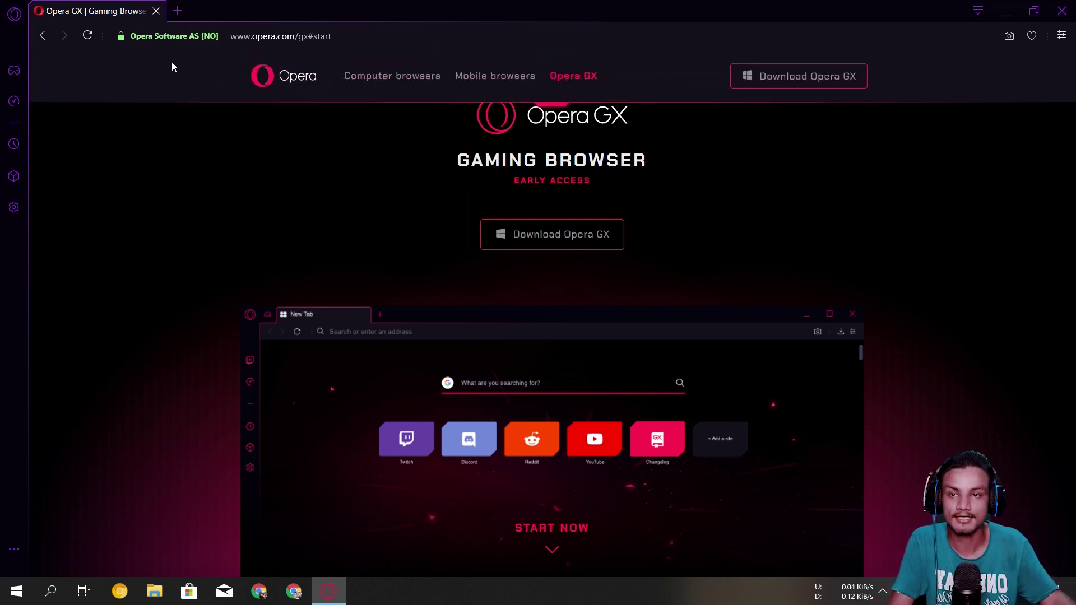
left_click(156, 11)
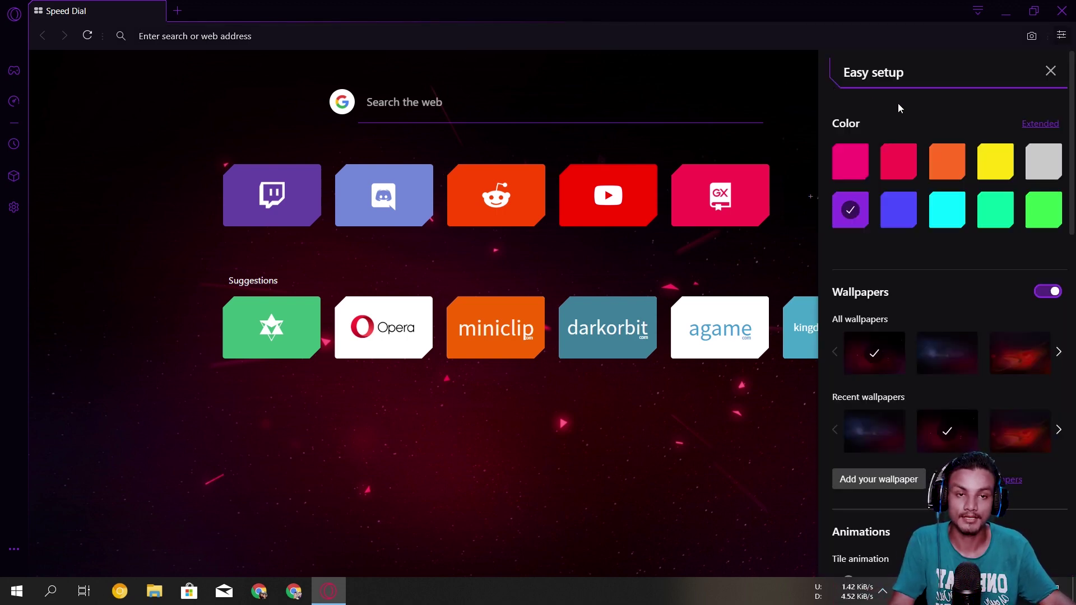
Close Easy setup, look through the GX section of the full browser settings, and close the settings page
left_click(1050, 71)
left_click(14, 207)
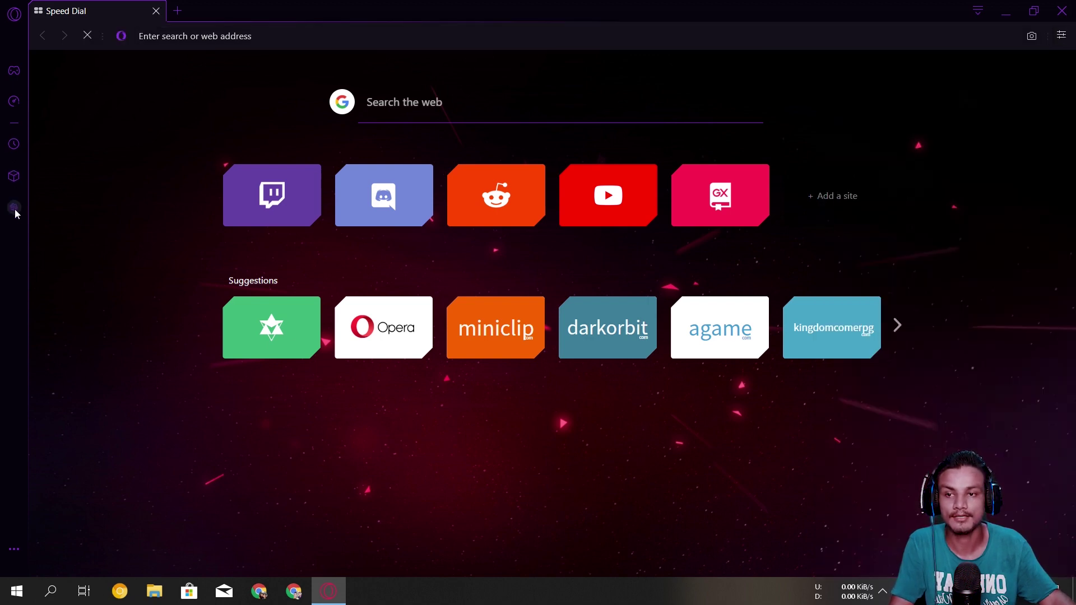
scroll(788, 260, "down", 6)
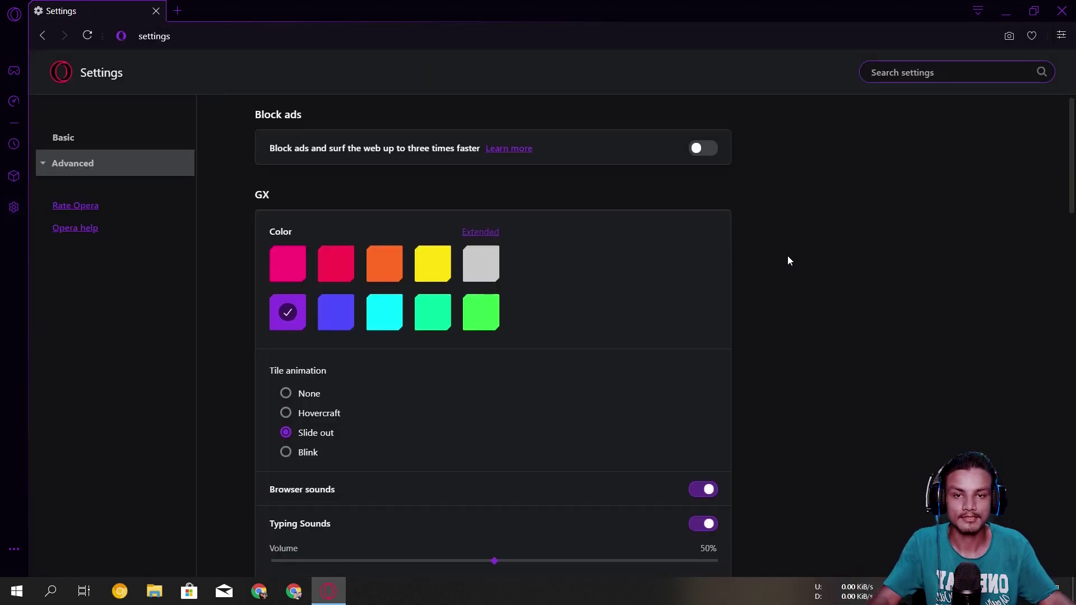
scroll(496, 297, "up", 5)
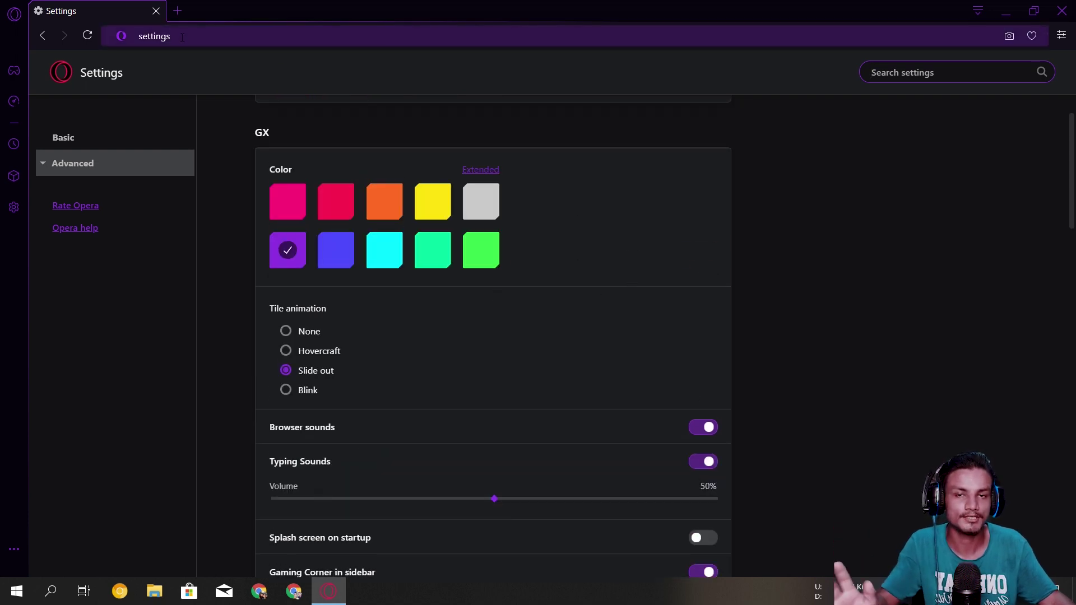
left_click(156, 12)
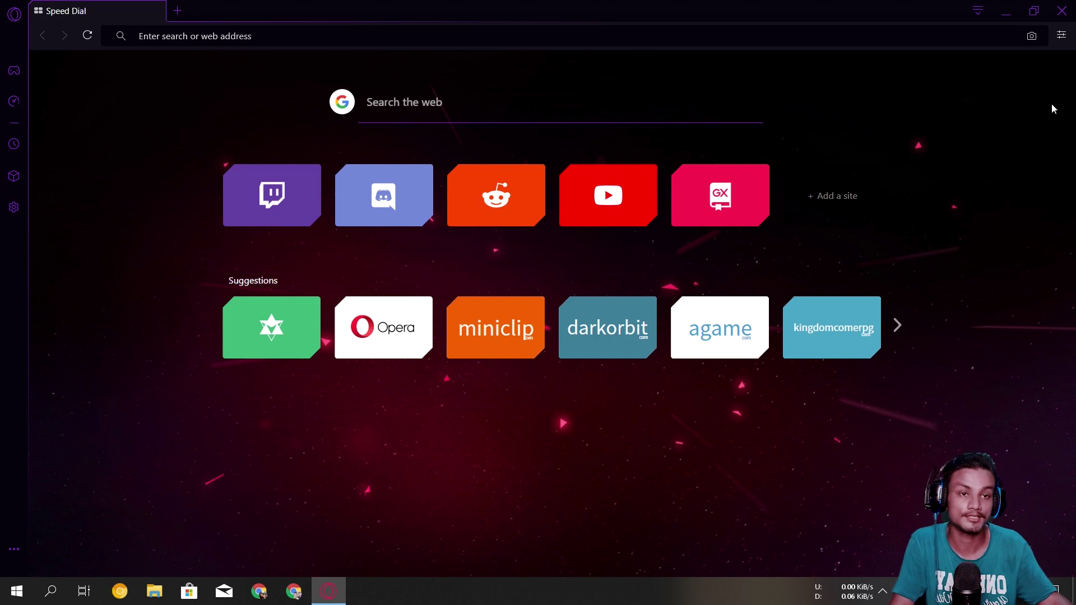
Open Easy setup and try out several theme colors, including grey, purple and green, finishing with yellow
left_click(1061, 36)
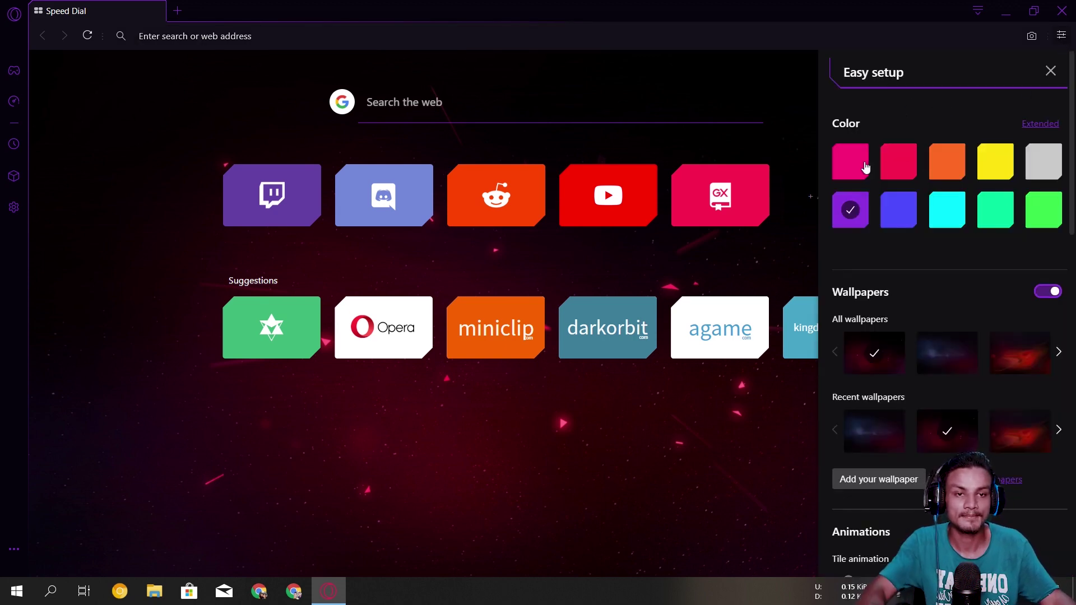
left_click(963, 167)
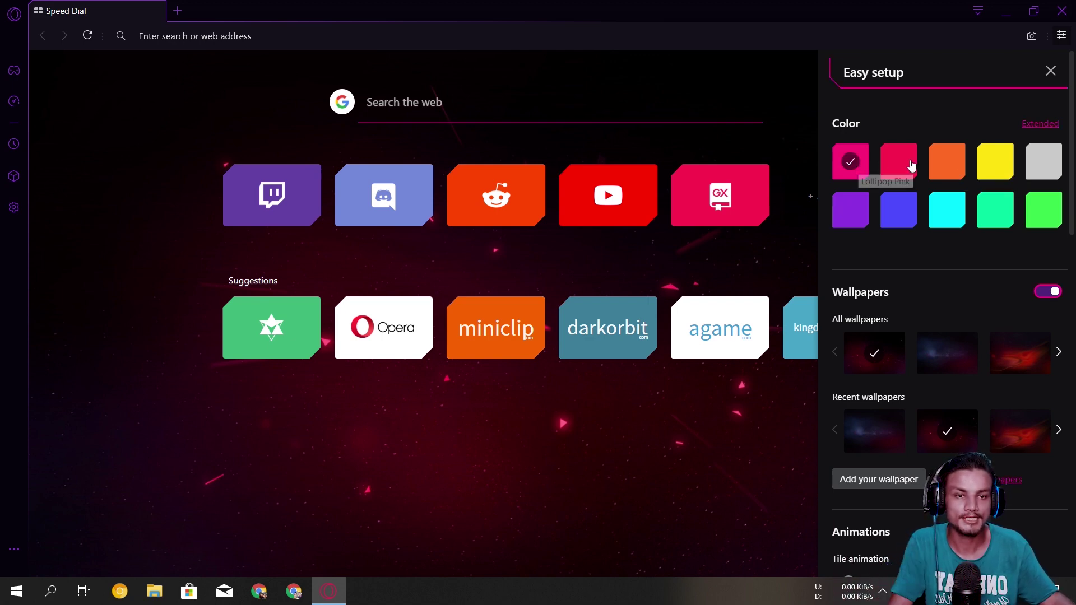
left_click(997, 167)
left_click(1044, 163)
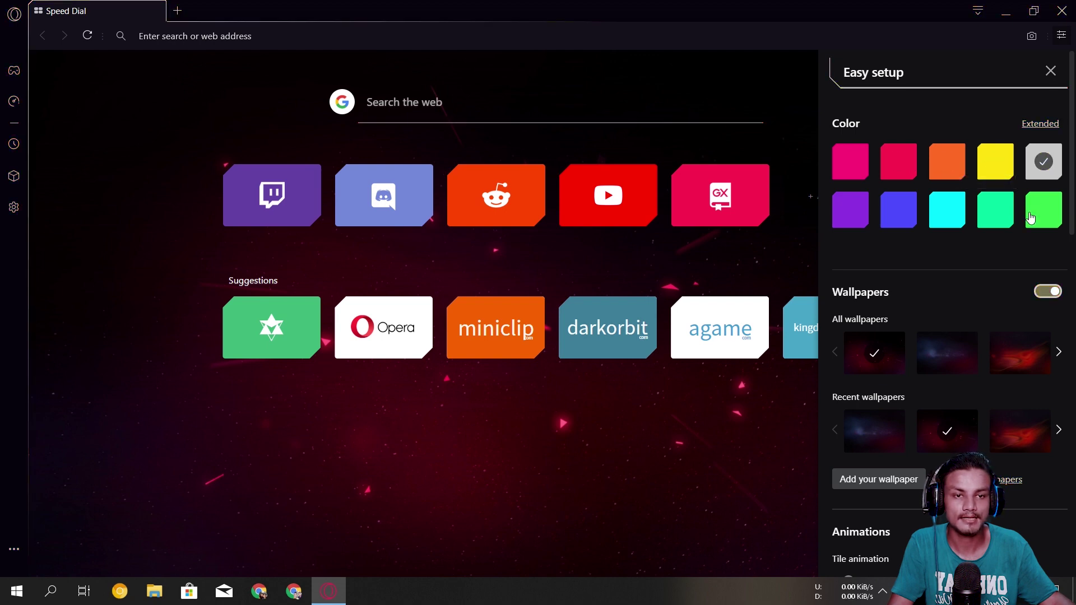
left_click(1043, 210)
left_click(898, 210)
left_click(850, 210)
left_click(986, 213)
left_click(1044, 210)
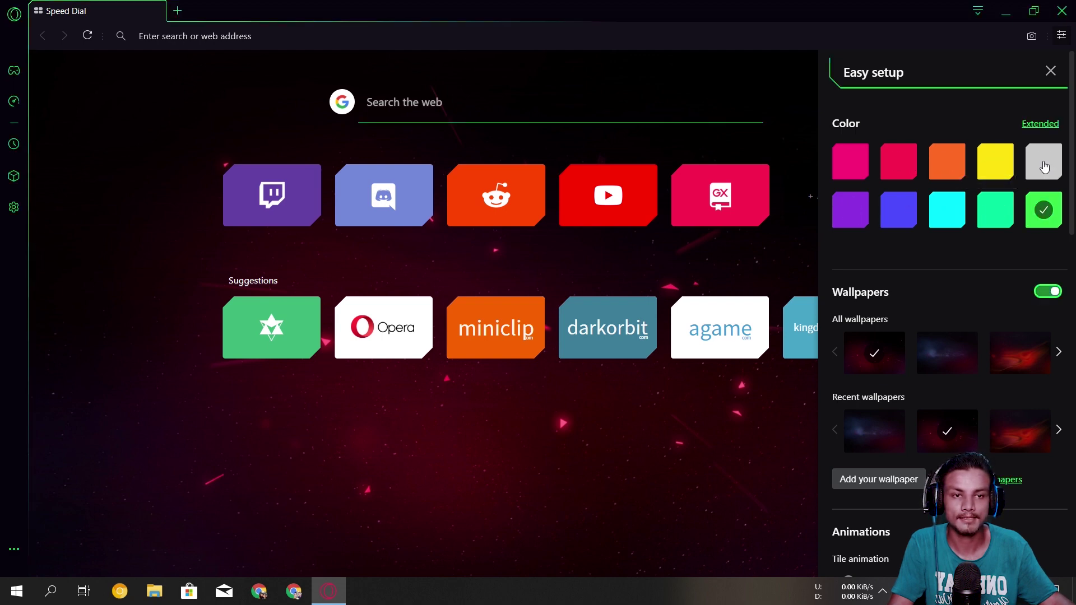
left_click(1043, 162)
left_click(997, 164)
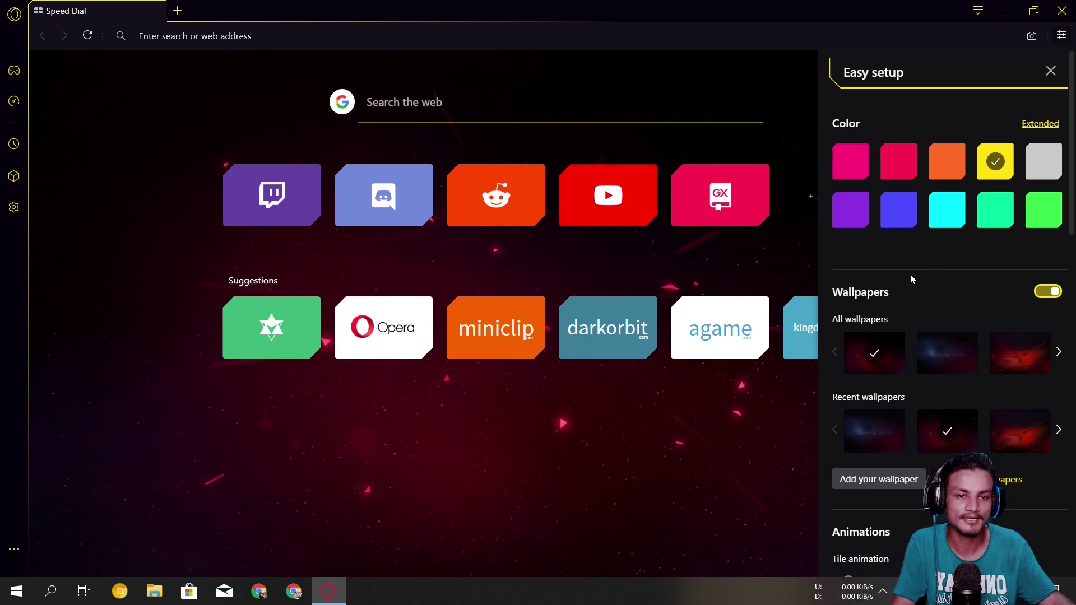
Try several of the built-in wallpapers, including the red, purple and green ones, and apply the dark geometric polygon wallpaper
scroll(910, 278, "down", 3)
left_click(1020, 213)
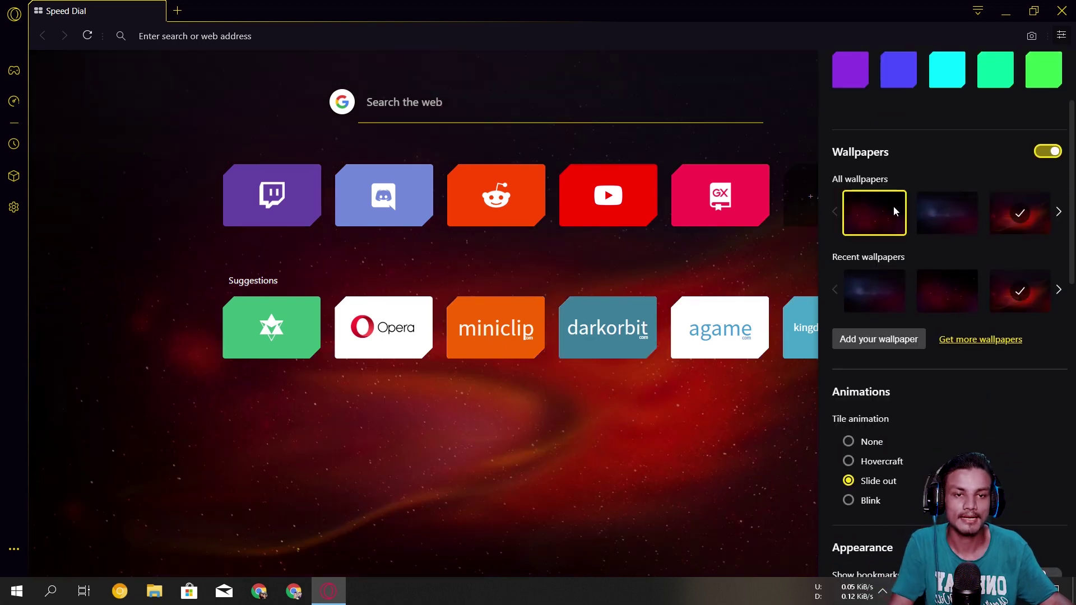
left_click(1059, 212)
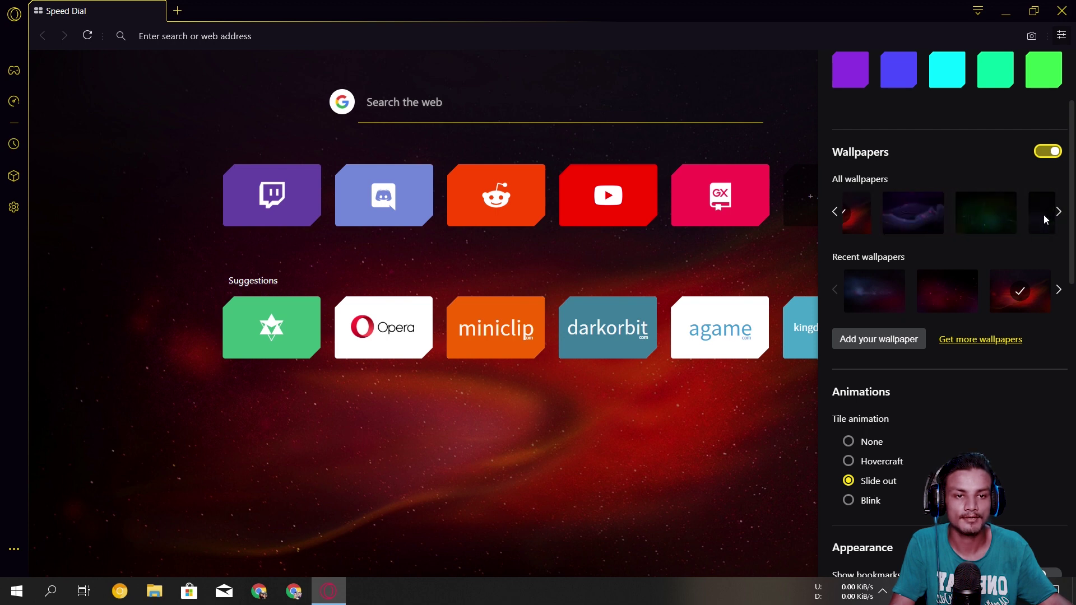
left_click(955, 220)
left_click(1019, 216)
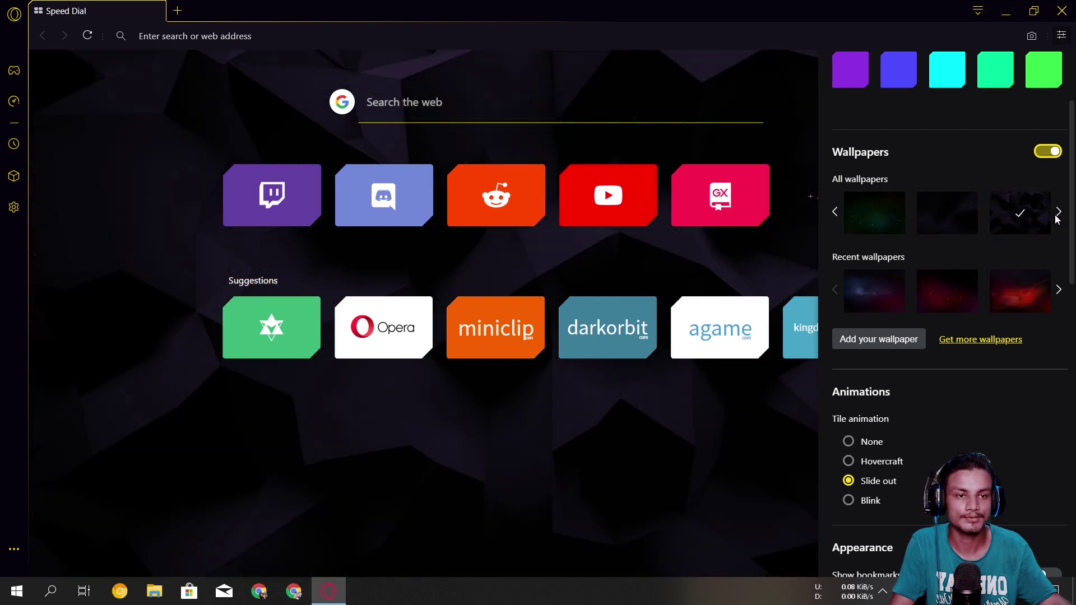
left_click(891, 217)
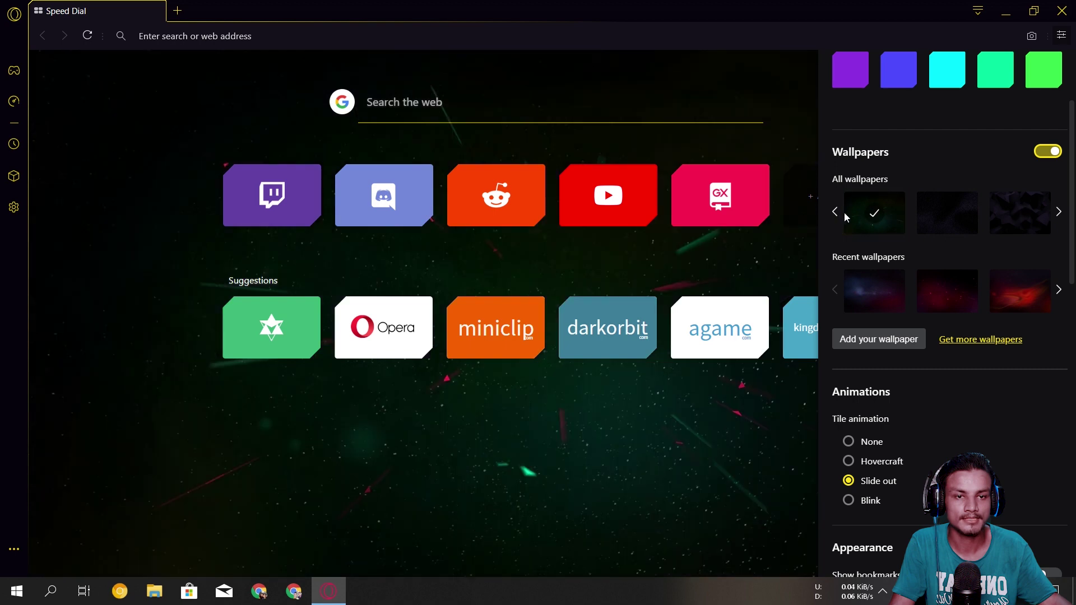
left_click(835, 212)
left_click(934, 214)
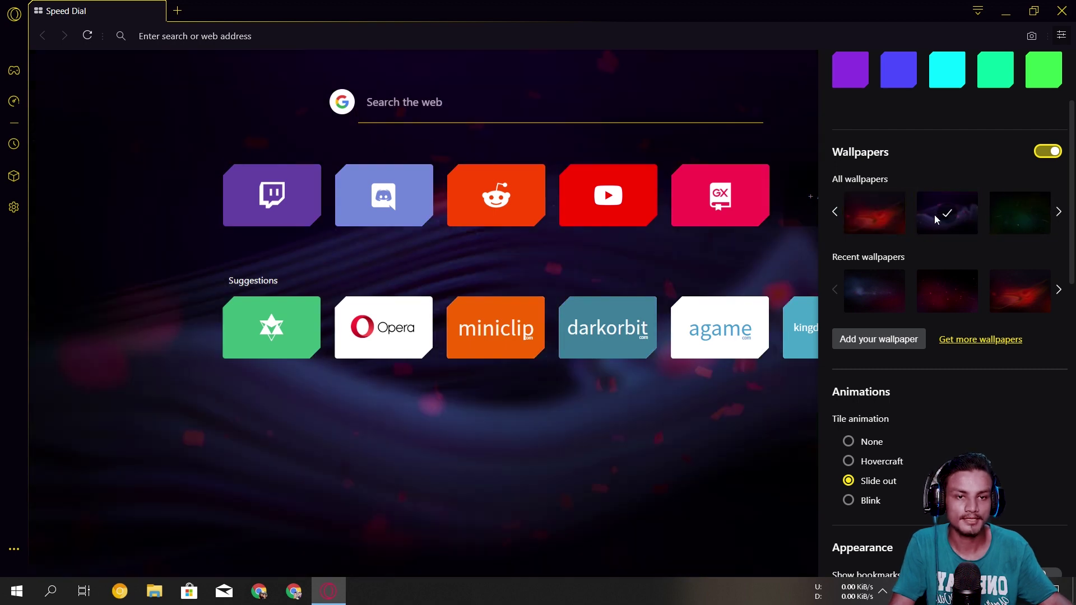
left_click(1016, 219)
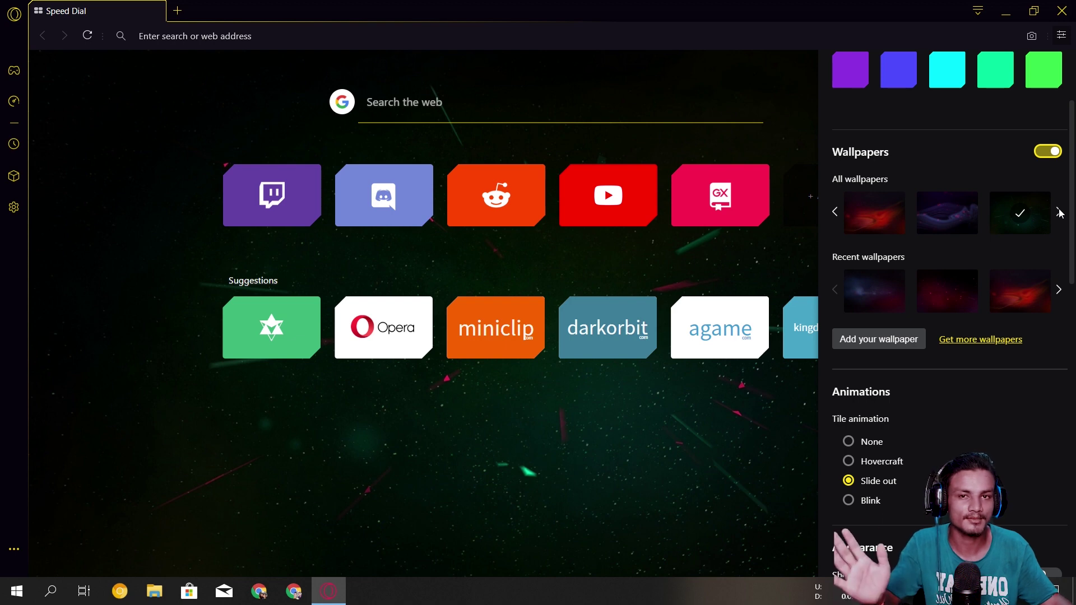
left_click(1060, 213)
left_click(1020, 214)
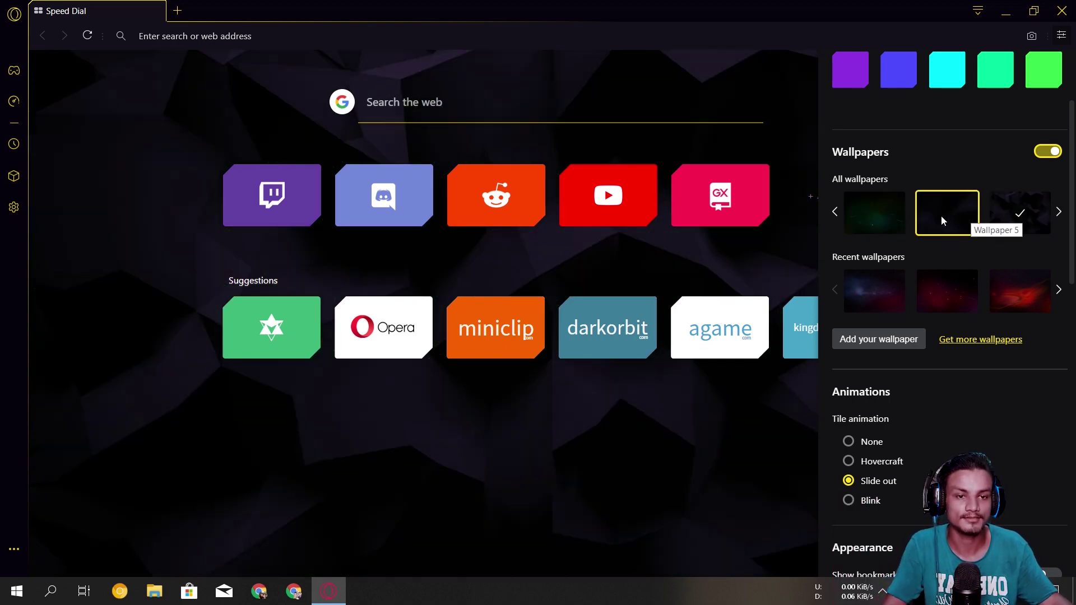
View the online gallery of more wallpapers and the file picker for adding a custom wallpaper, closing both without choosing anything
left_click(985, 340)
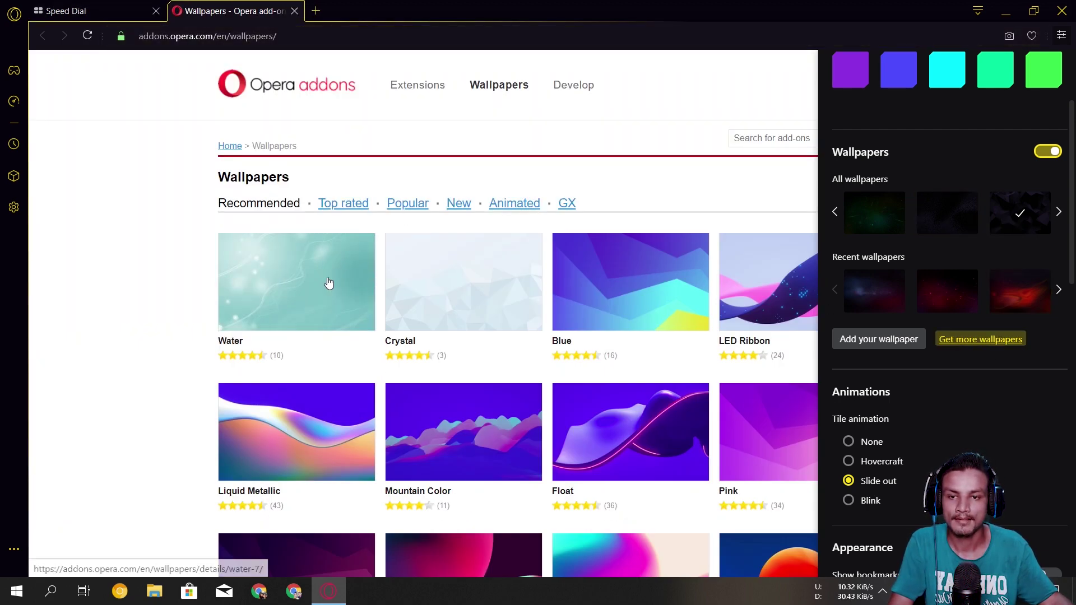
scroll(364, 275, "down", 3)
left_click(424, 234)
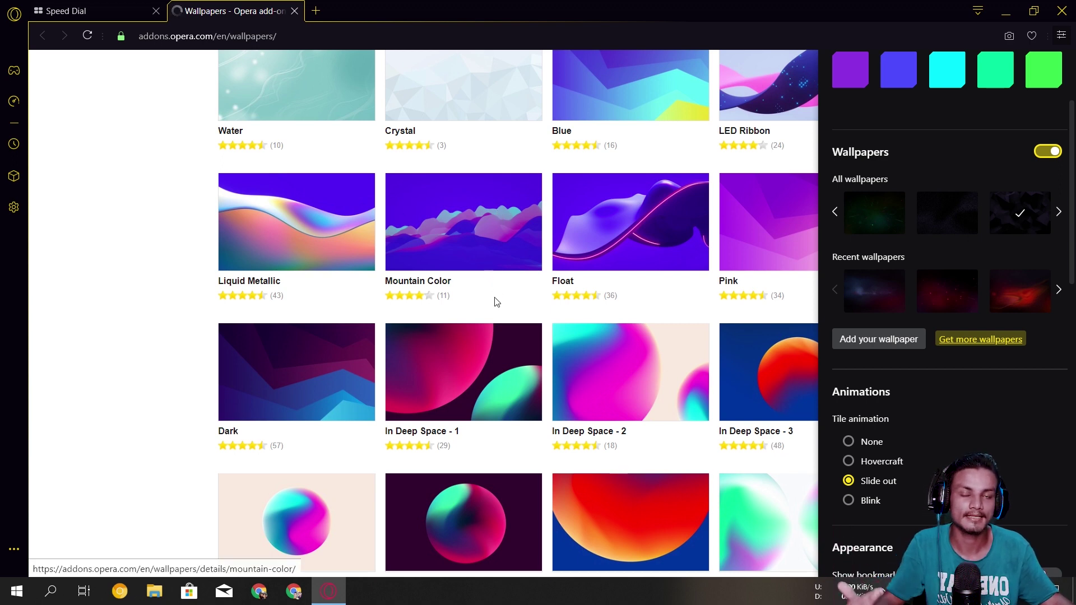
key("ctrl+w")
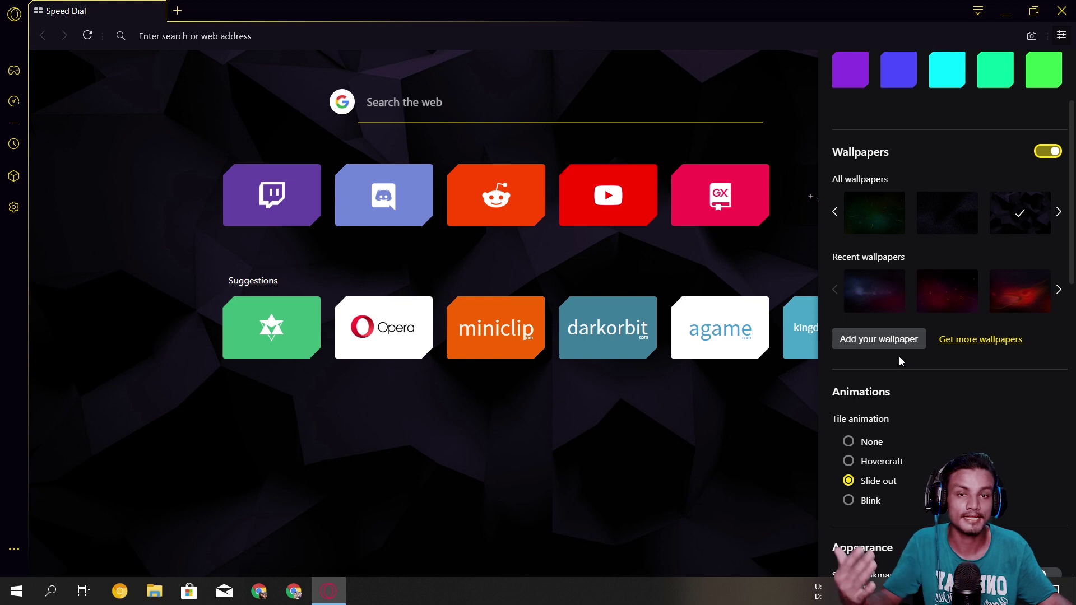
left_click(886, 348)
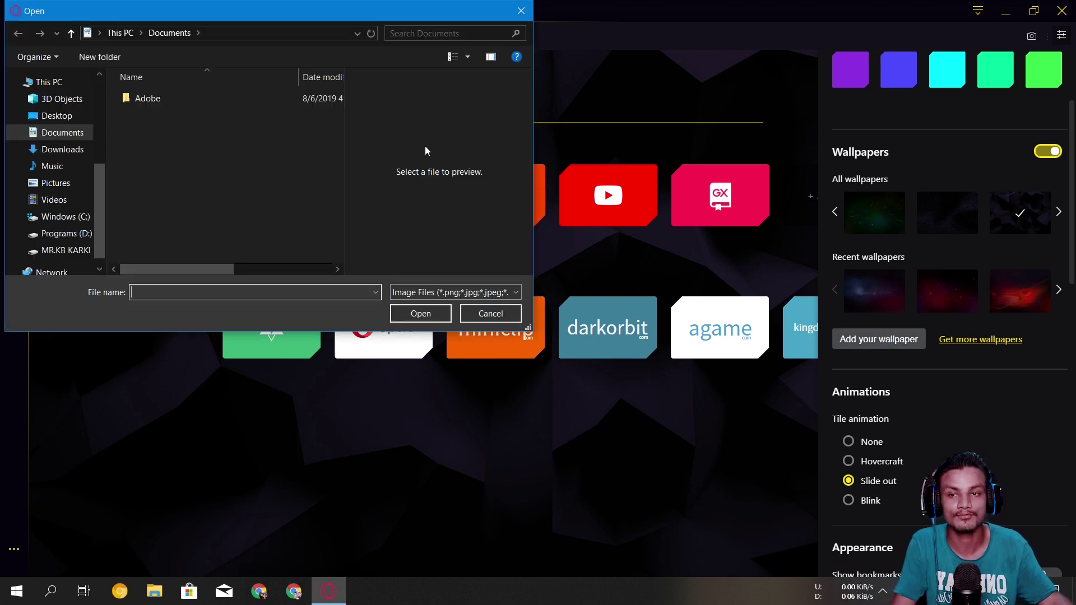
left_click(516, 15)
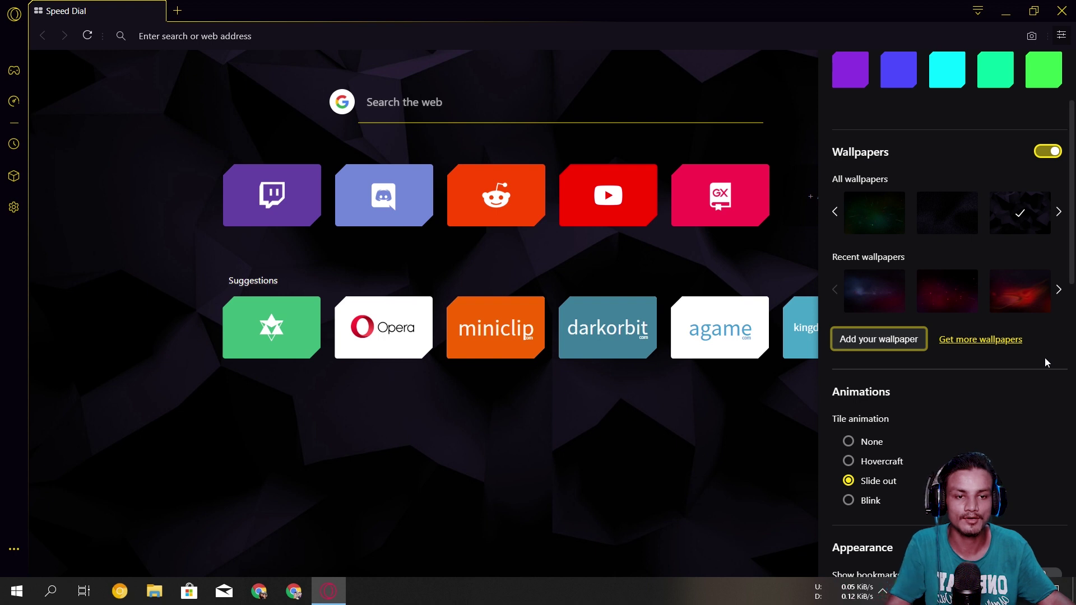
Show the bookmarks bar from the Appearance options and hide it again
scroll(1031, 350, "down", 3)
scroll(990, 339, "down", 3)
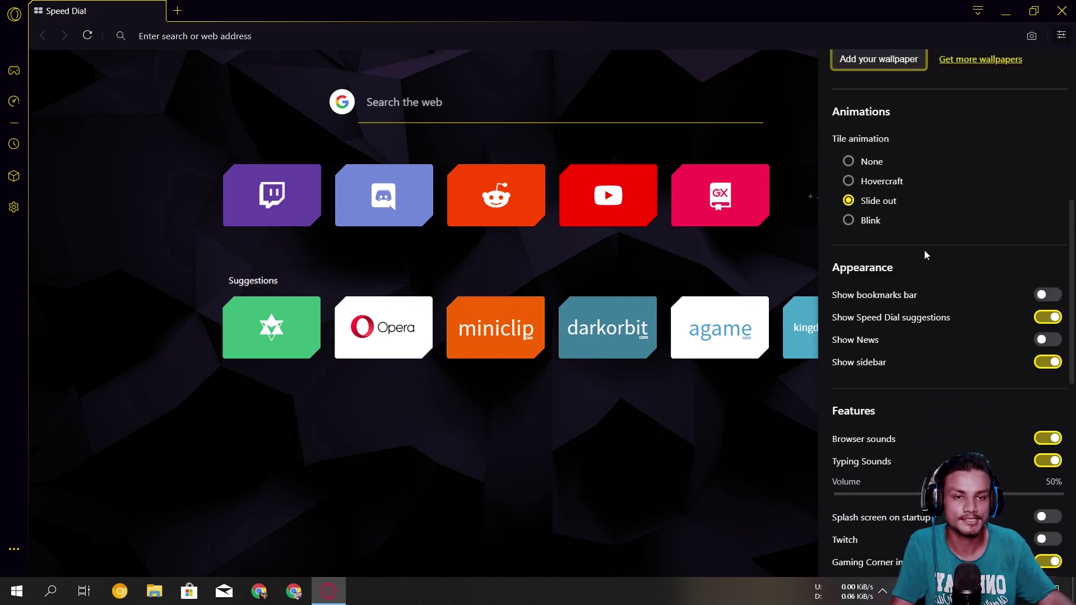
scroll(959, 320, "down", 3)
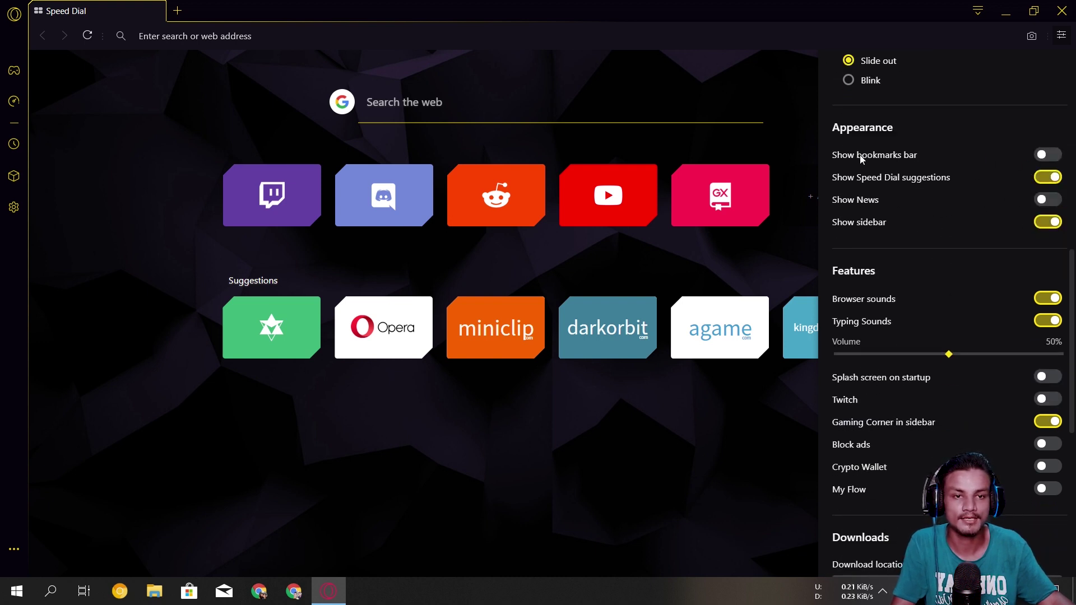
left_click(1043, 156)
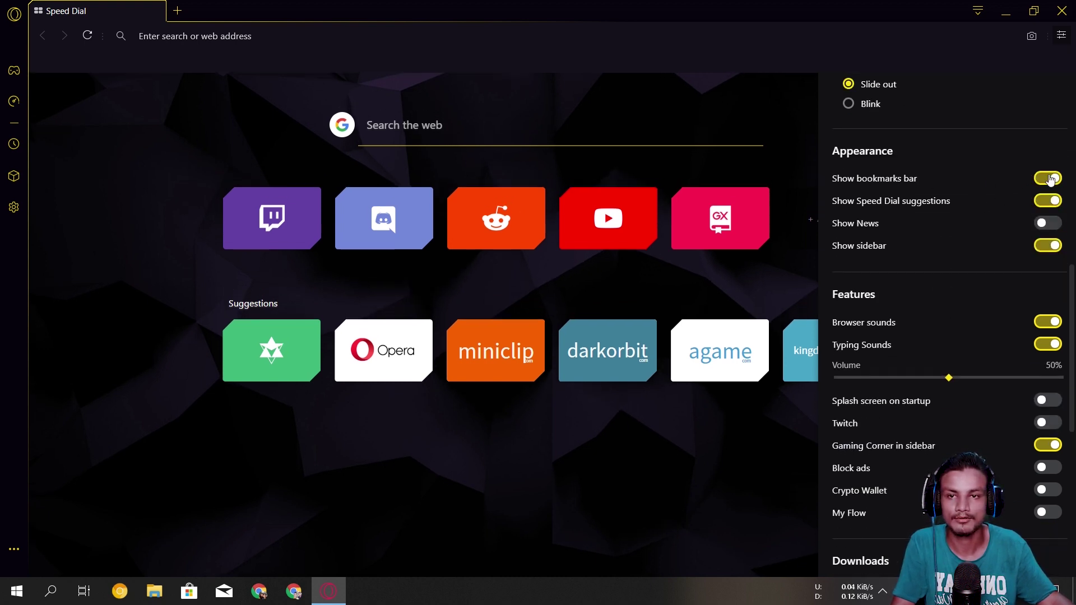
left_click(1049, 176)
Toggle the Speed Dial suggestions a few times to compare the start page, leaving them off
left_click(1052, 178)
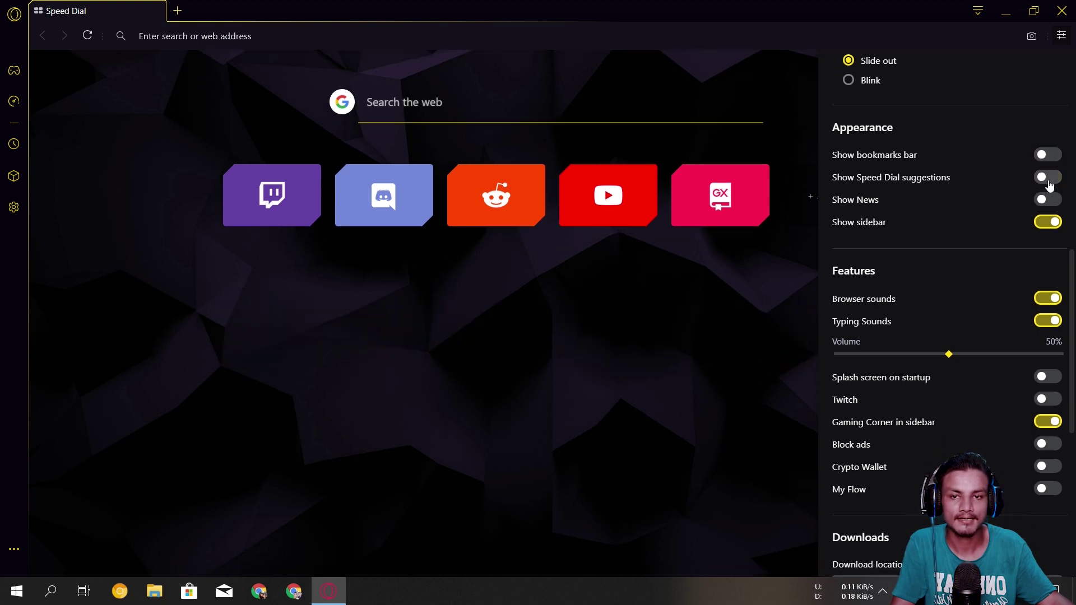
left_click(1053, 179)
left_click(1053, 180)
left_click(1053, 179)
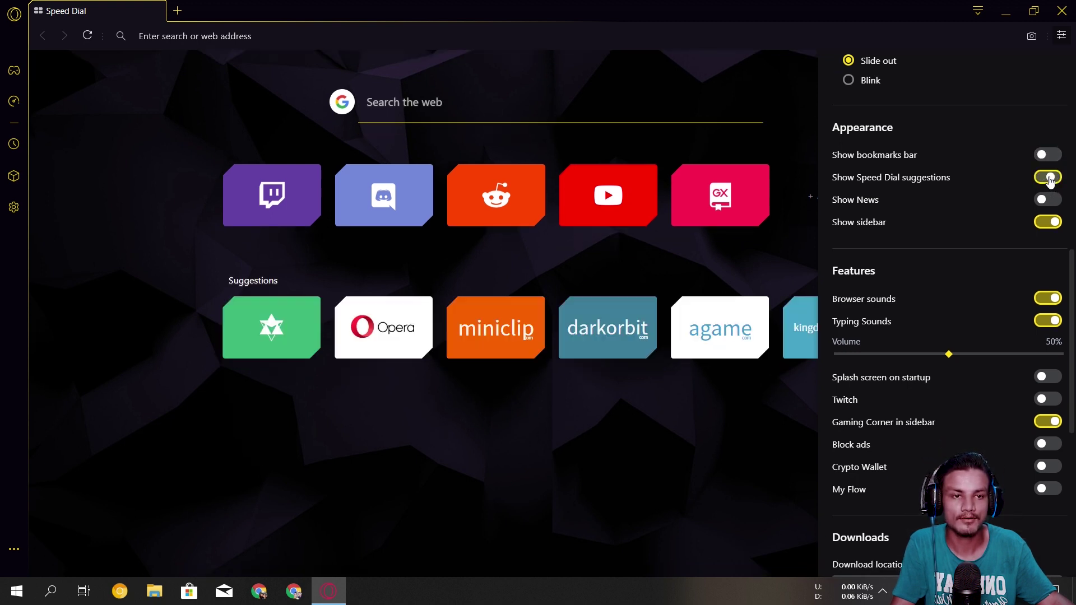
left_click(1053, 179)
Try the Show News option for the start page and switch it back off
left_click(1041, 200)
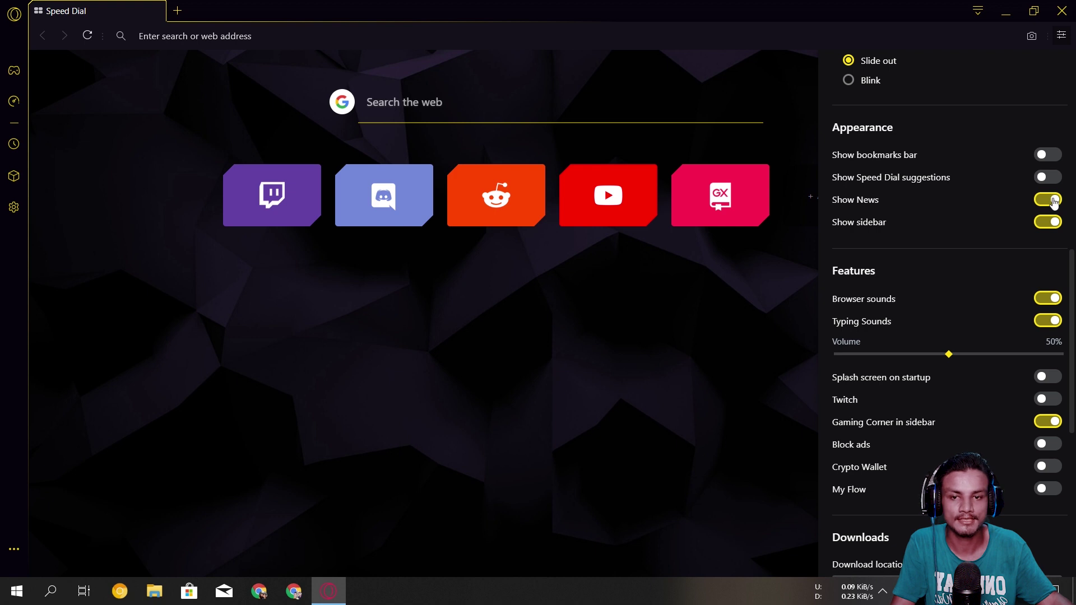
left_click(1049, 200)
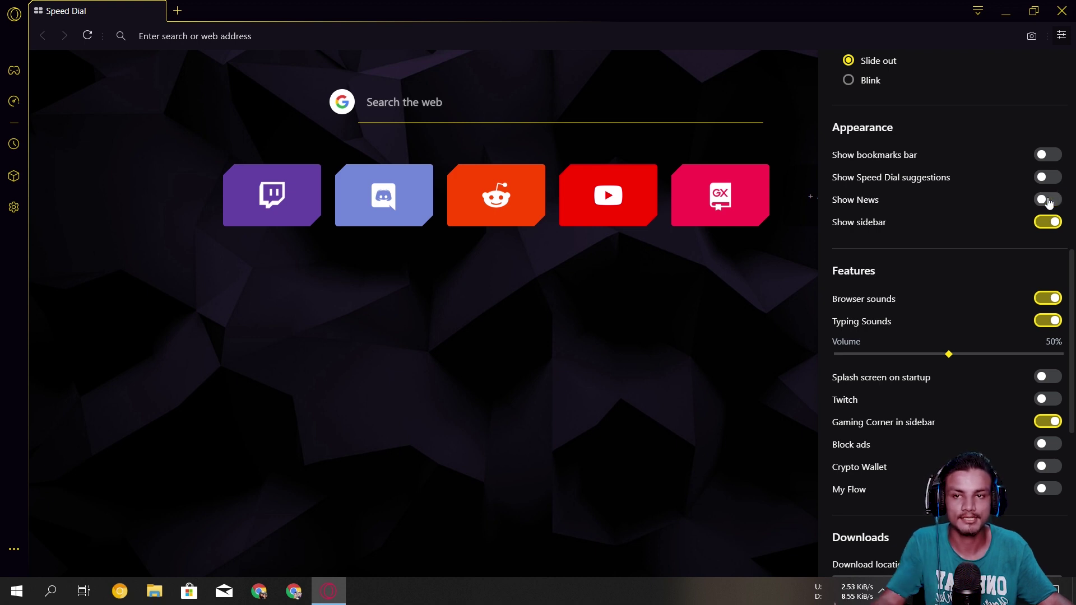
left_click(1047, 201)
left_click(1048, 201)
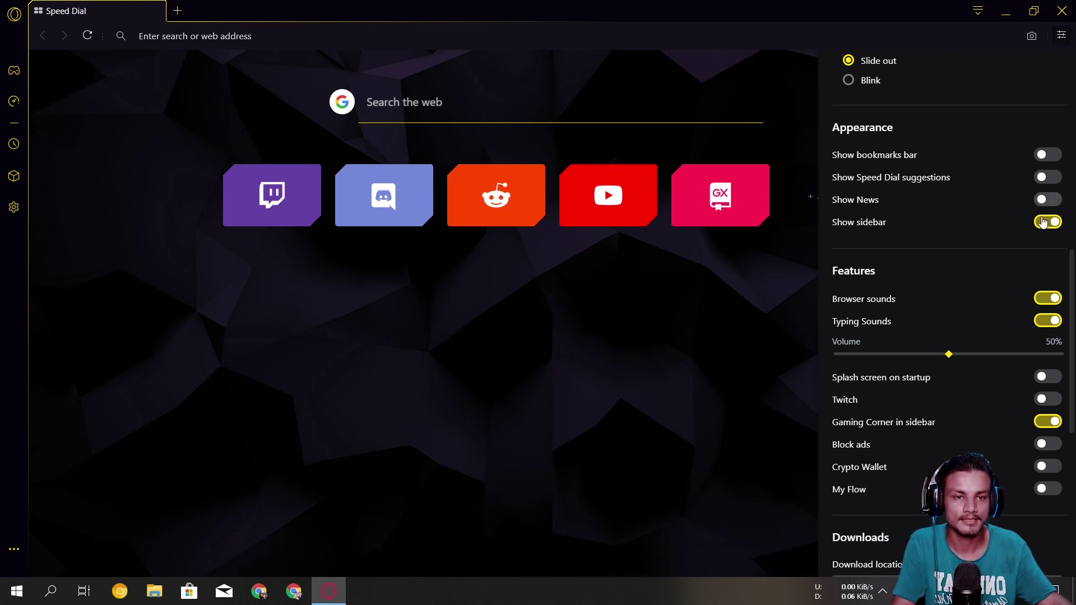
Hide the browser sidebar to see the layout without it, and restore it
left_click(1049, 224)
left_click(1048, 223)
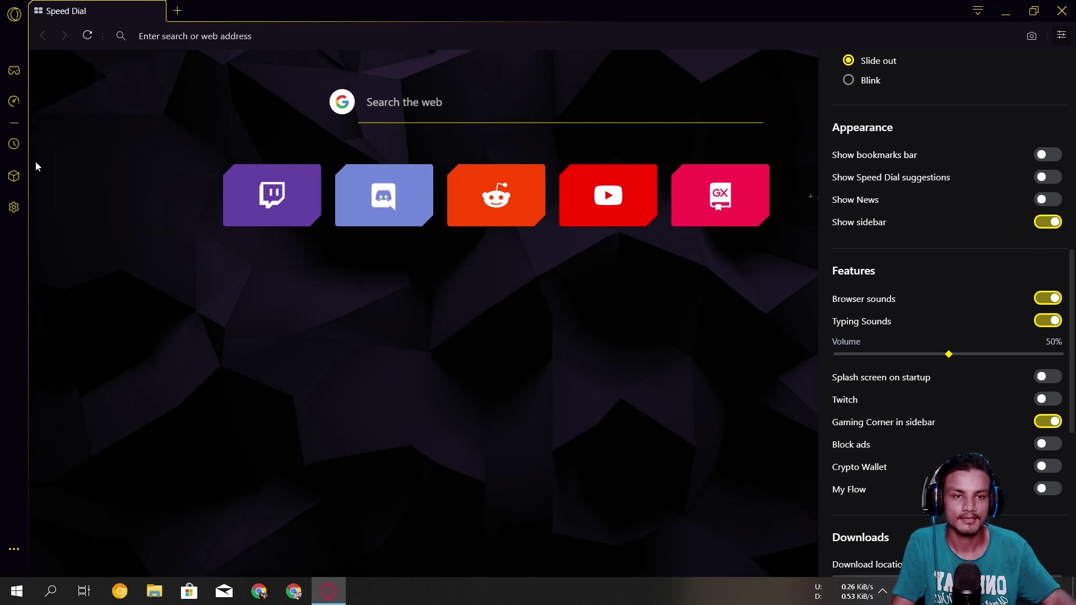
left_click(1049, 223)
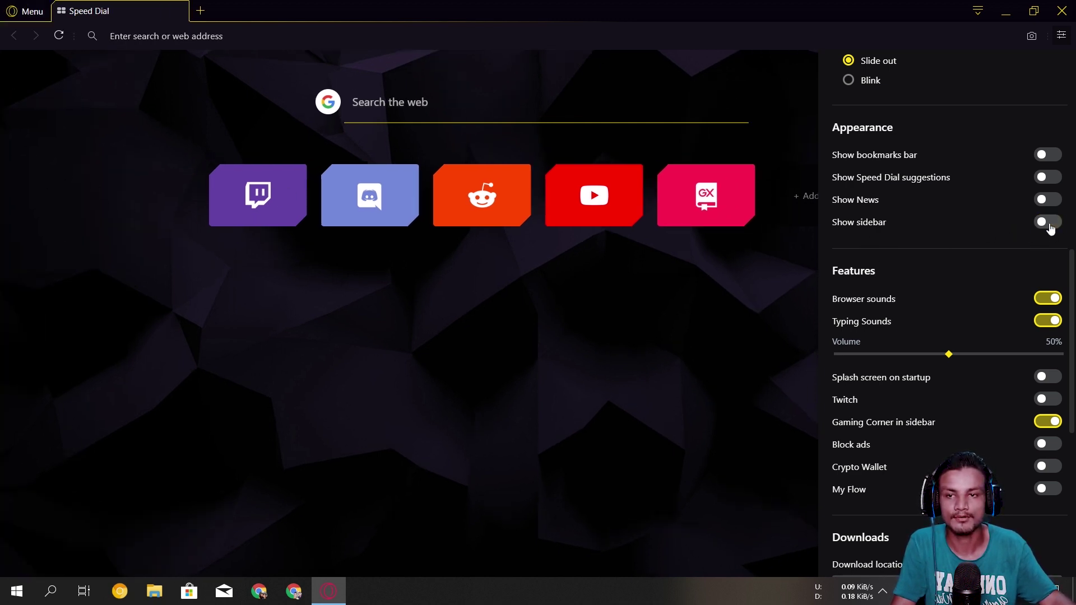
left_click(1049, 223)
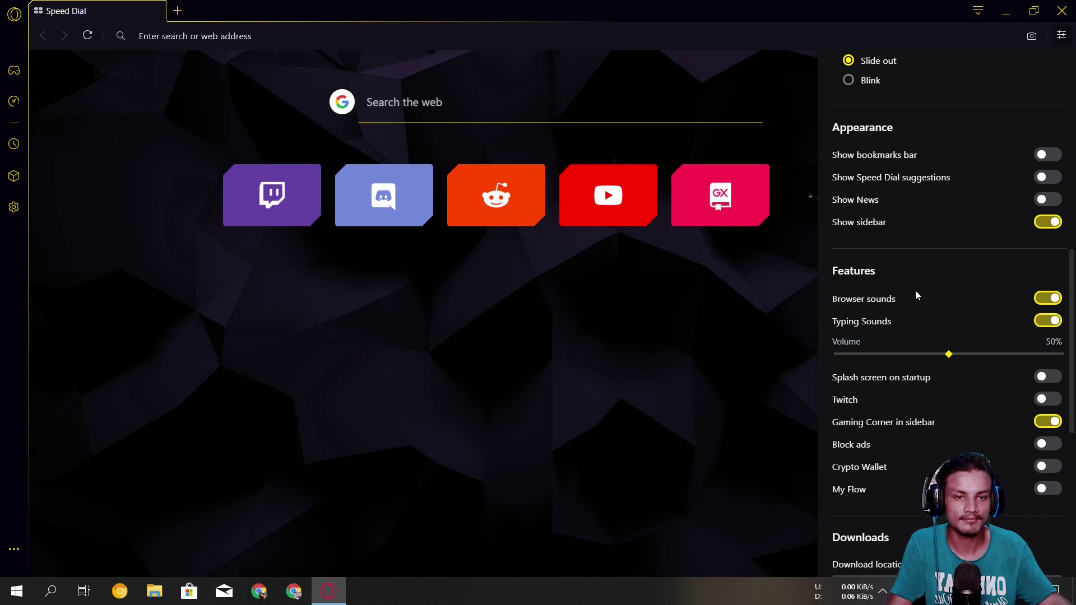
Review the Features and Downloads options in Easy setup and close the setup panel
scroll(940, 400, "down", 3)
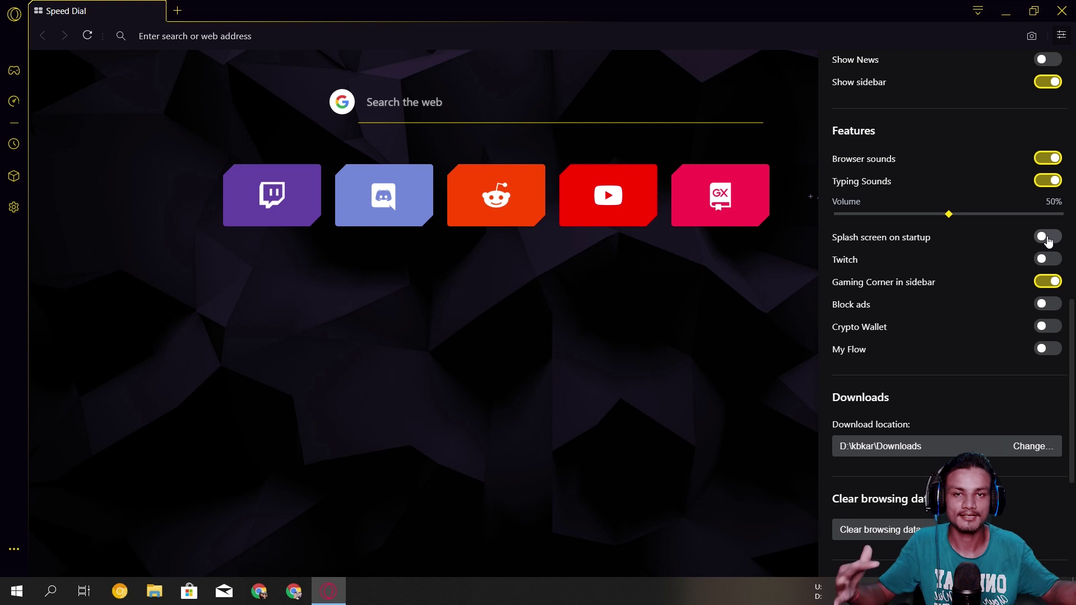
scroll(1048, 241, "up", 10)
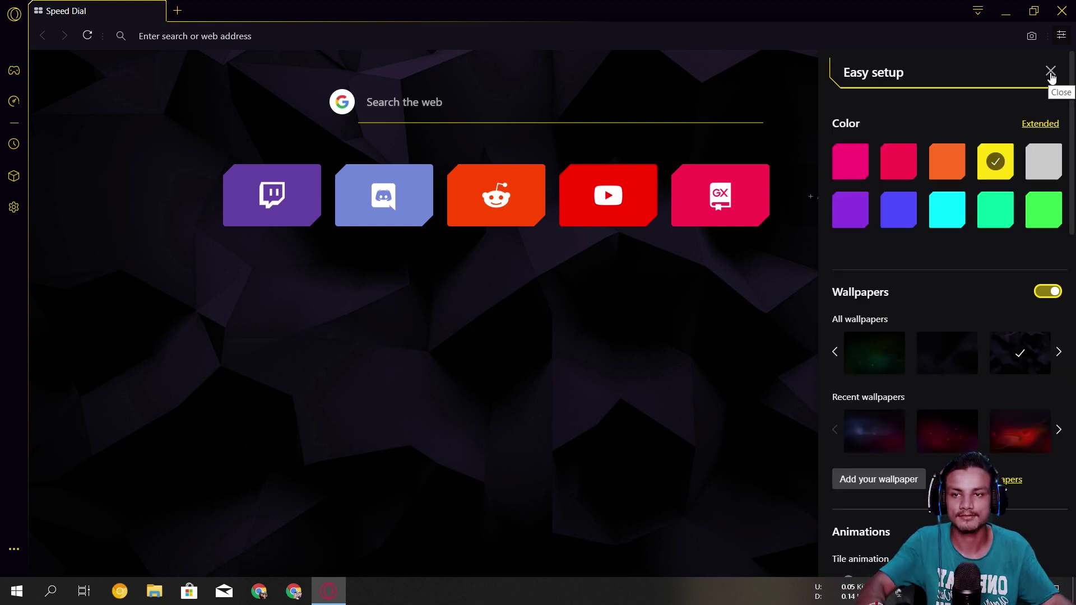
left_click(727, 82)
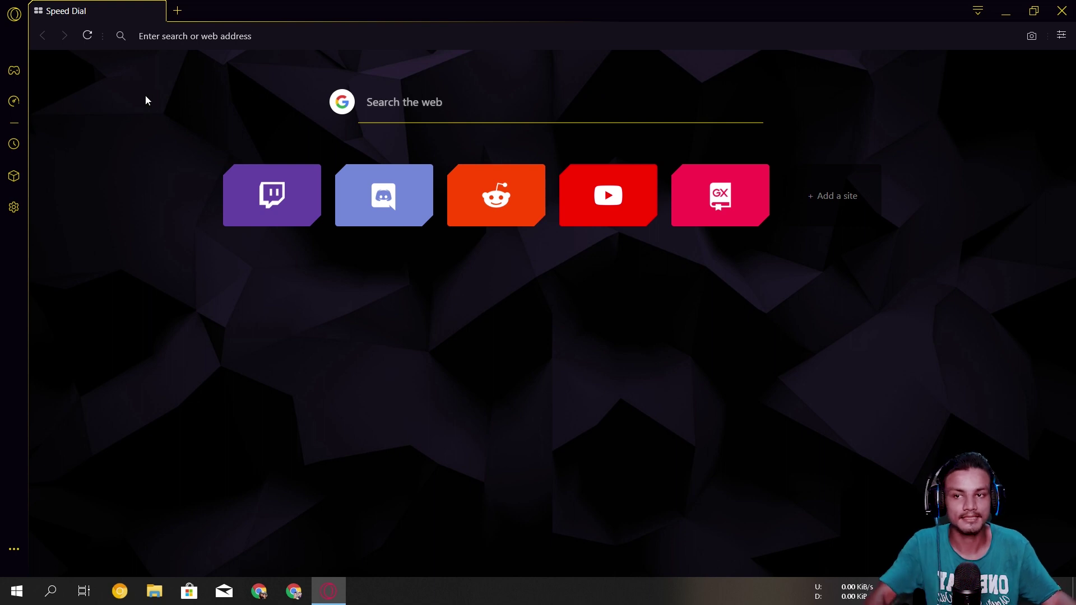
Open GX Control and try a RAM Limiter memory limit of 1.00 GB, returning it to the 7.75 GB maximum
left_click(14, 102)
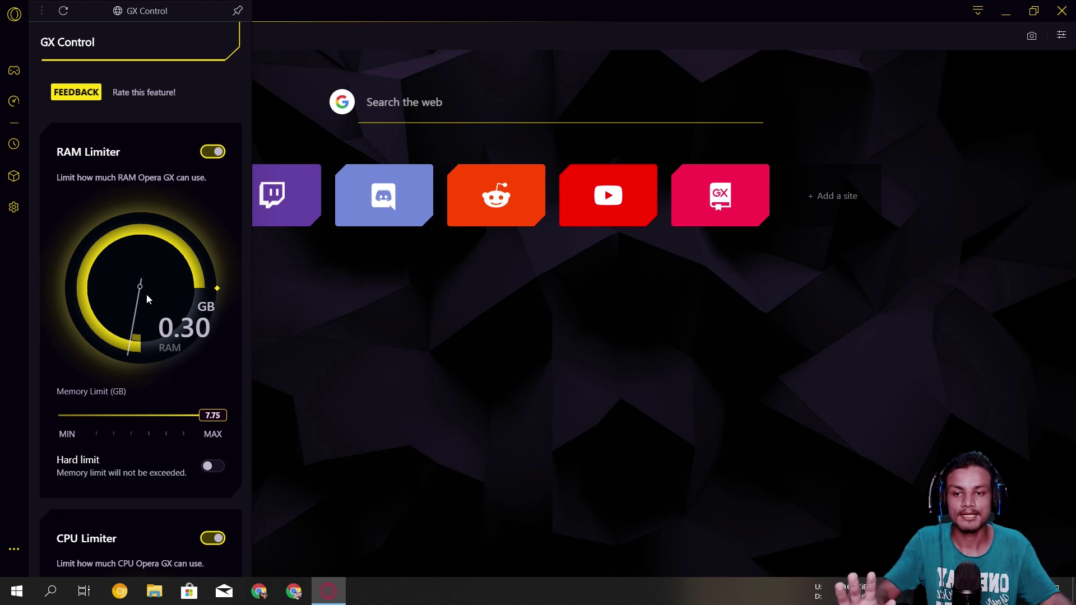
left_click_drag(213, 415, 47, 416)
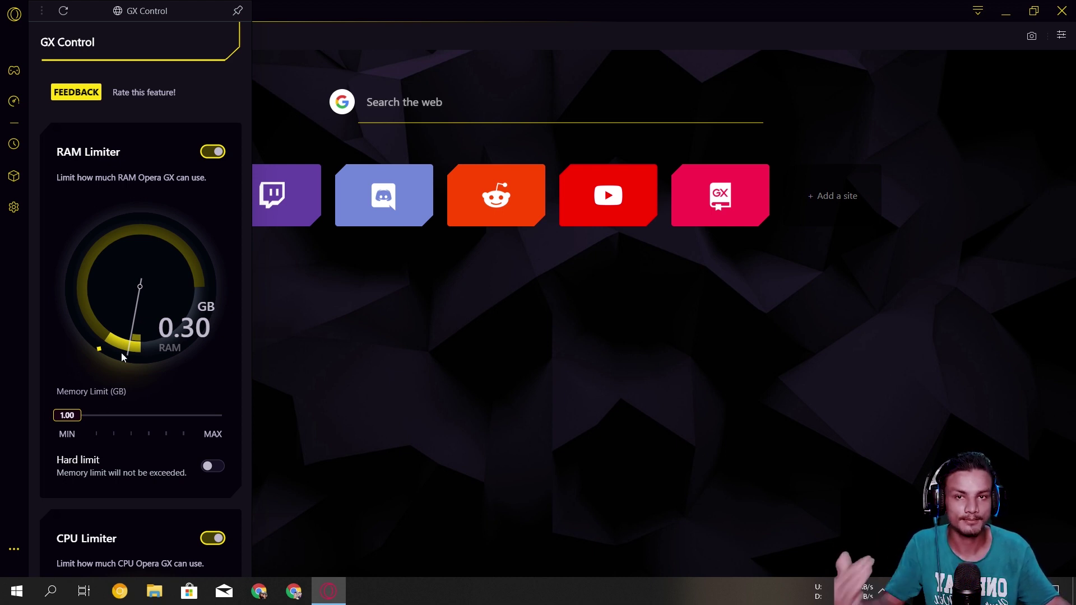
left_click_drag(67, 415, 274, 424)
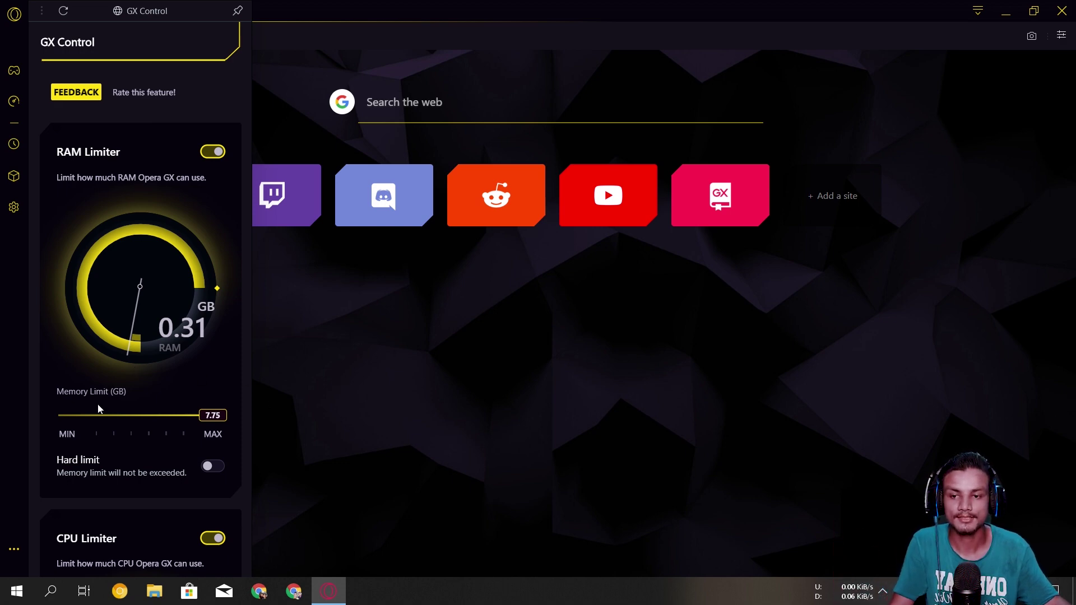
Try the CPU Limiter's lowest processor limit, return it to 100%, and close GX Control
scroll(92, 443, "down", 3)
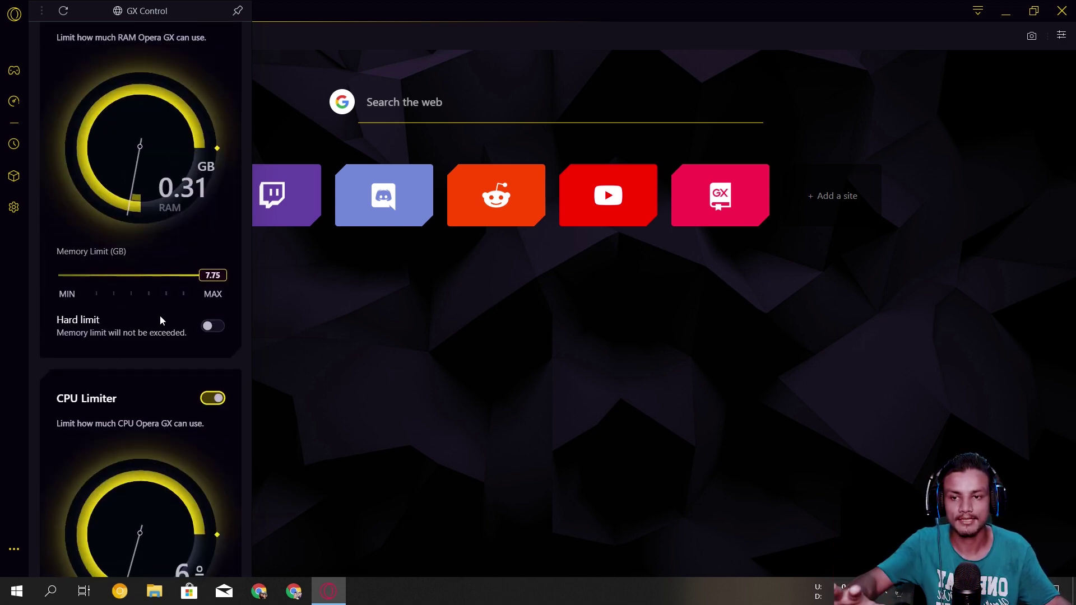
scroll(160, 315, "down", 3)
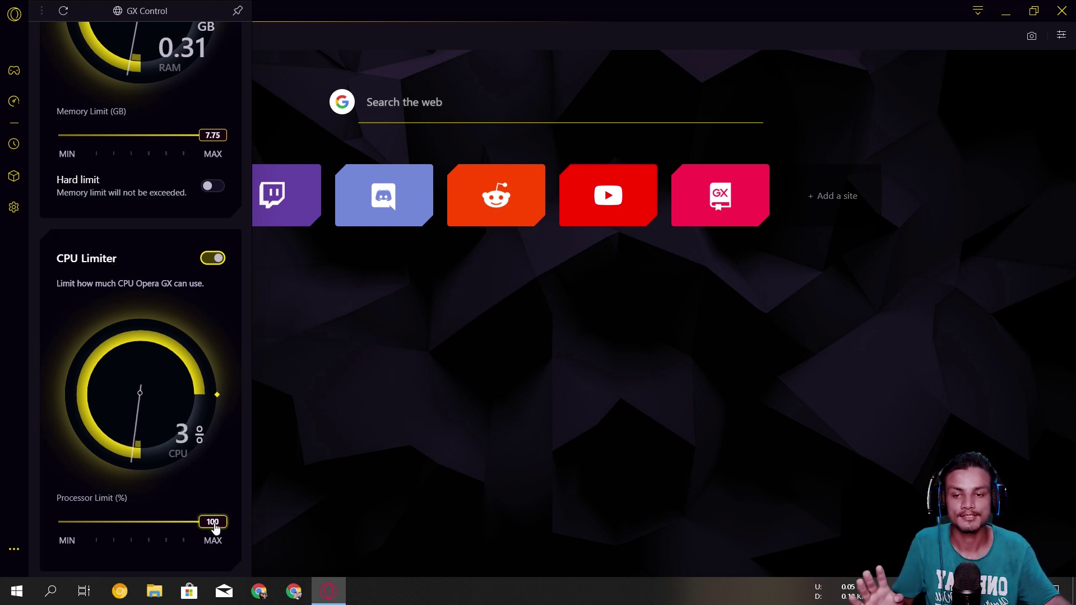
left_click_drag(213, 522, 63, 523)
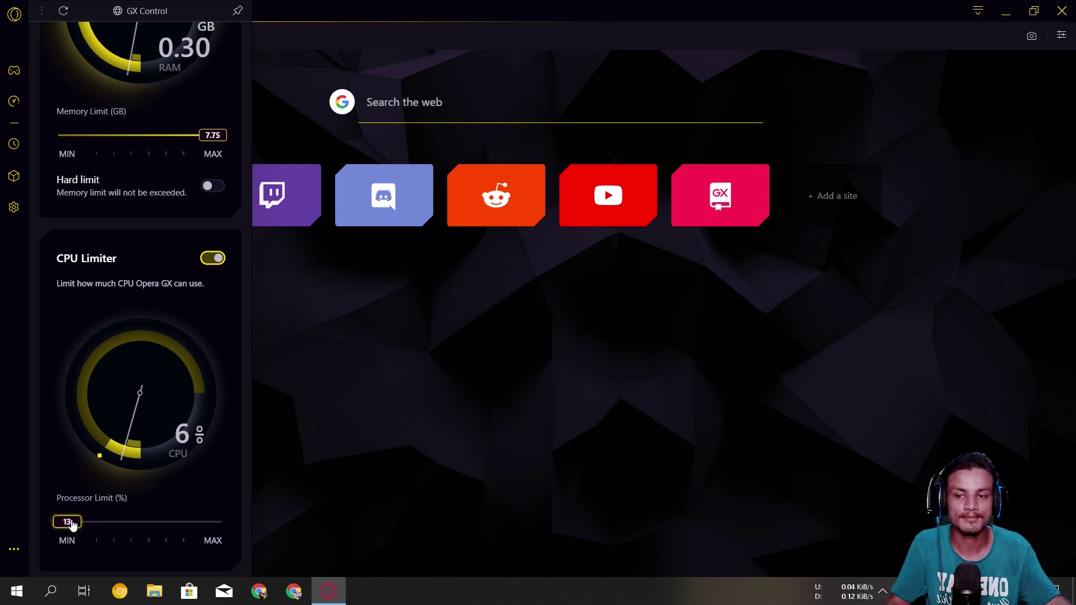
left_click_drag(70, 520, 251, 519)
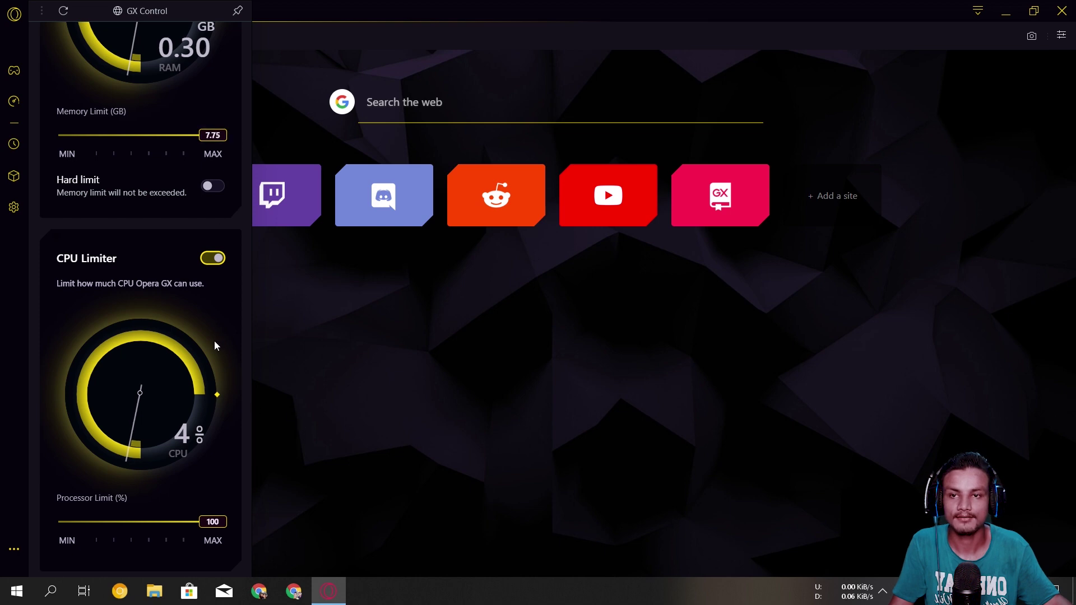
scroll(157, 219, "up", 5)
left_click(338, 309)
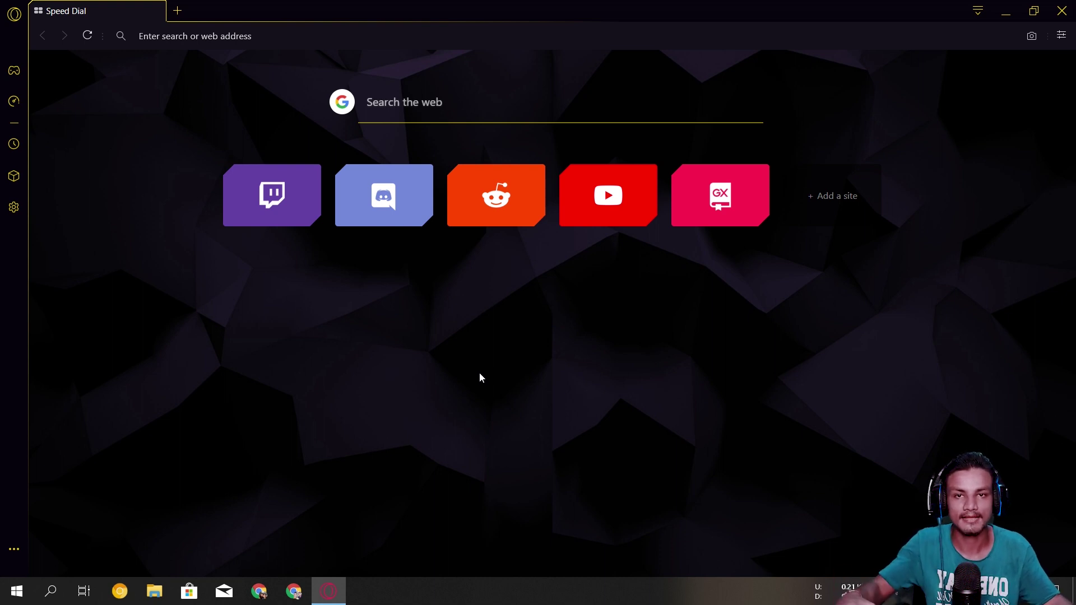
Switch to Google Chrome, search Google for darkorbit, and open the DarkOrbit Reloaded website
left_click(294, 591)
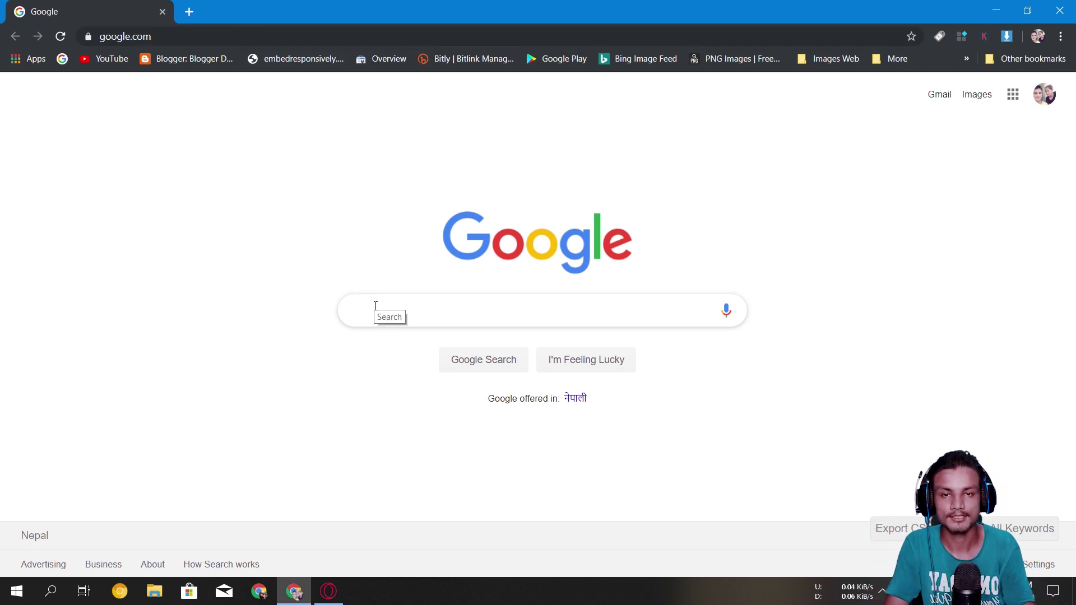
type("dark")
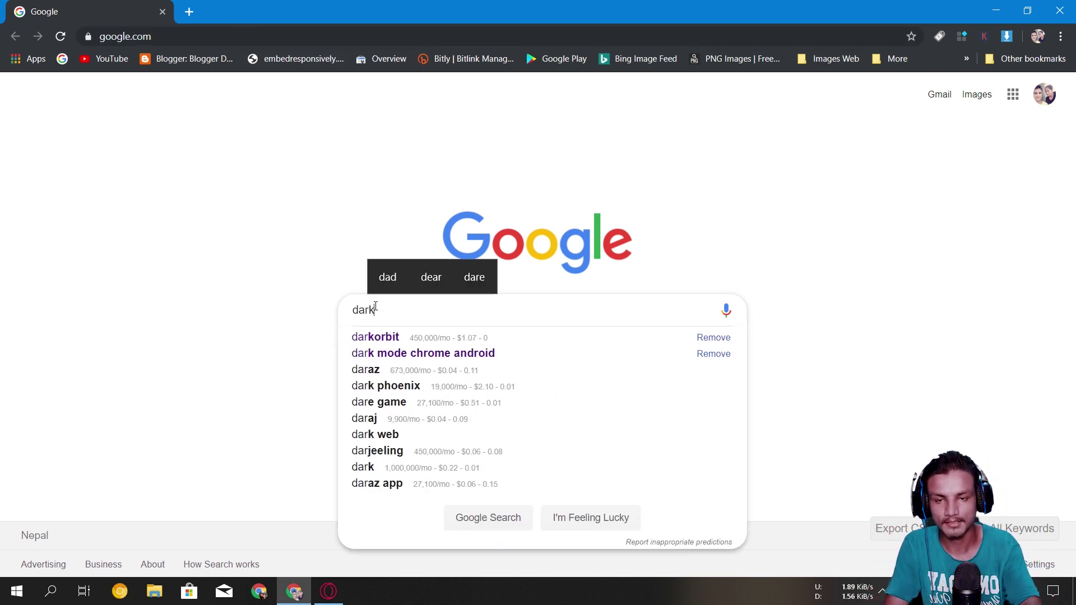
left_click(415, 335)
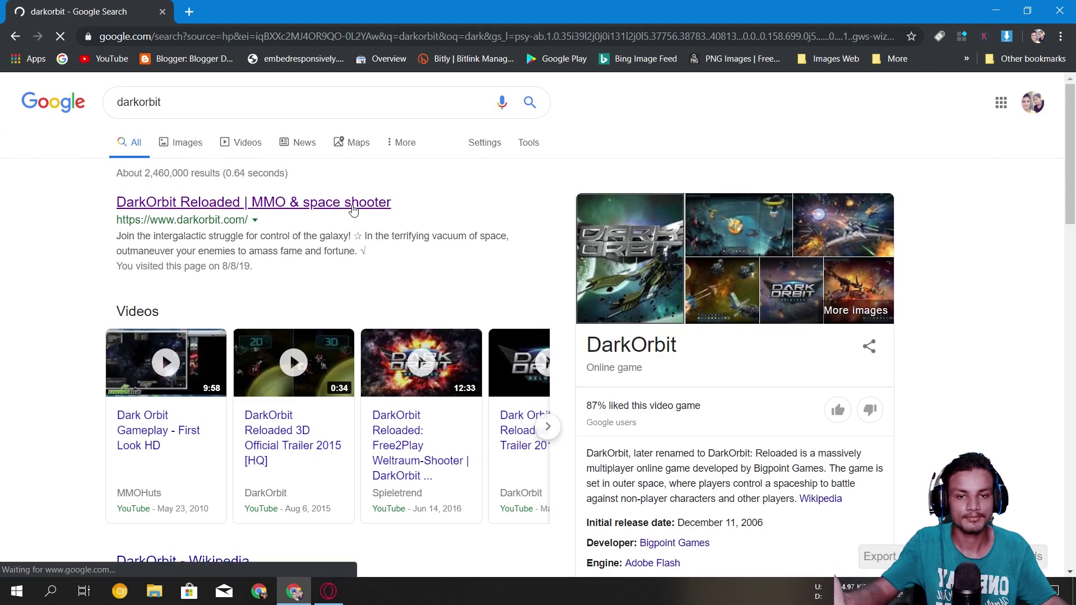
left_click(239, 204)
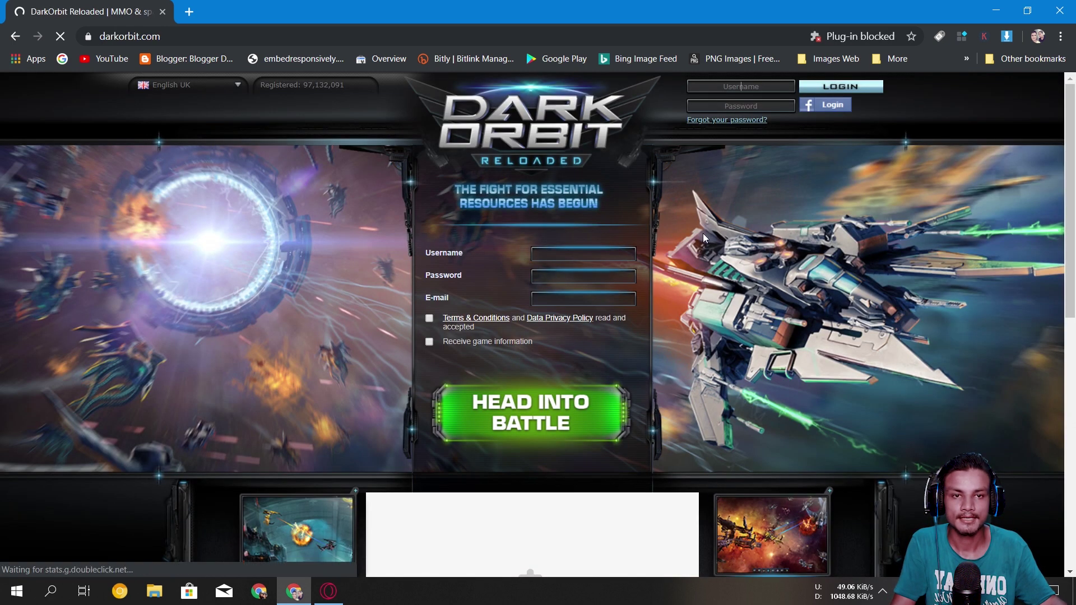
Examine the Flash Player area on the DarkOrbit page, close Chrome, and switch back to Opera GX
scroll(703, 234, "down", 3)
scroll(680, 254, "down", 1)
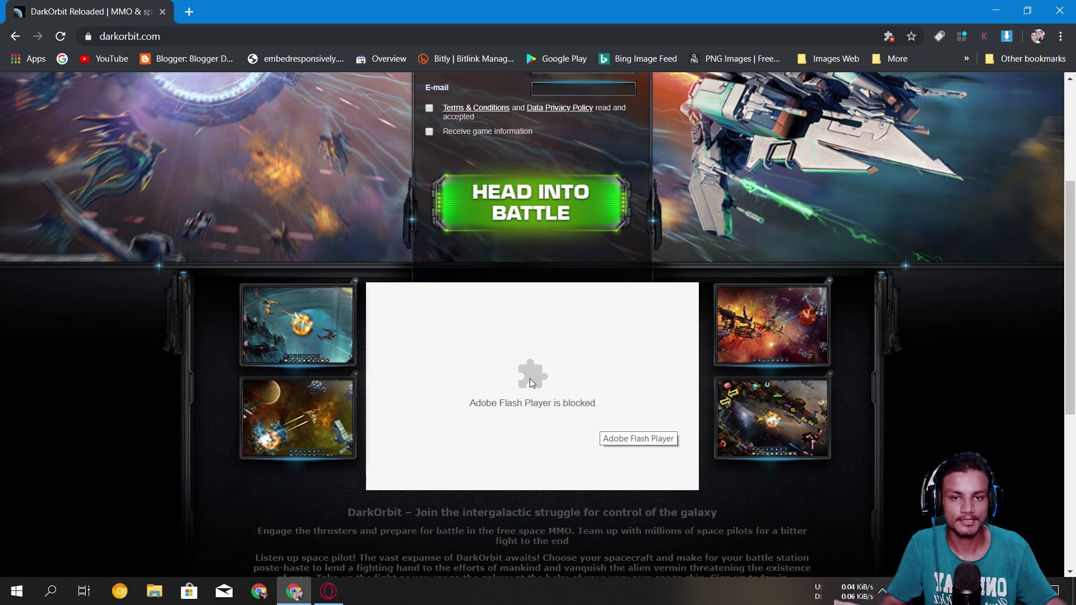
scroll(590, 388, "up", 1)
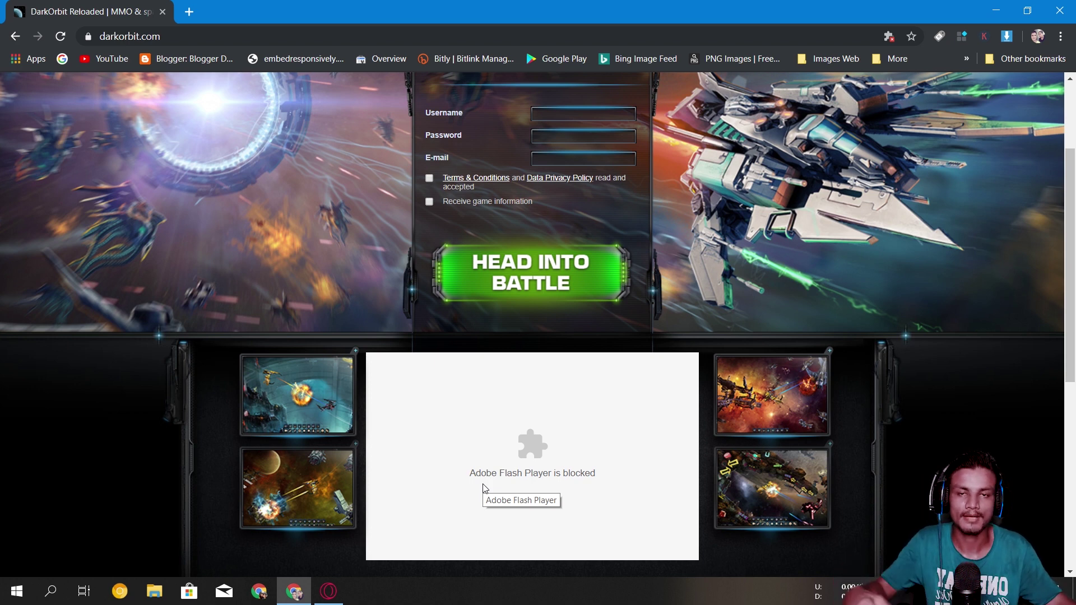
left_click(1053, 13)
left_click(335, 592)
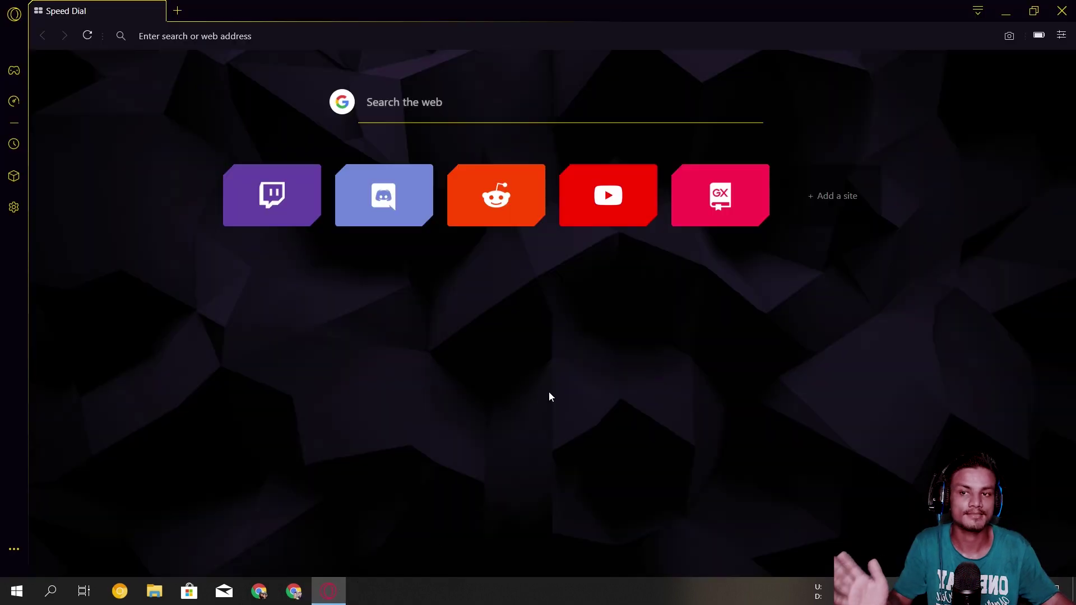
Search the web for darkorbit in Opera GX and open the DarkOrbit Reloaded website
left_click(271, 37)
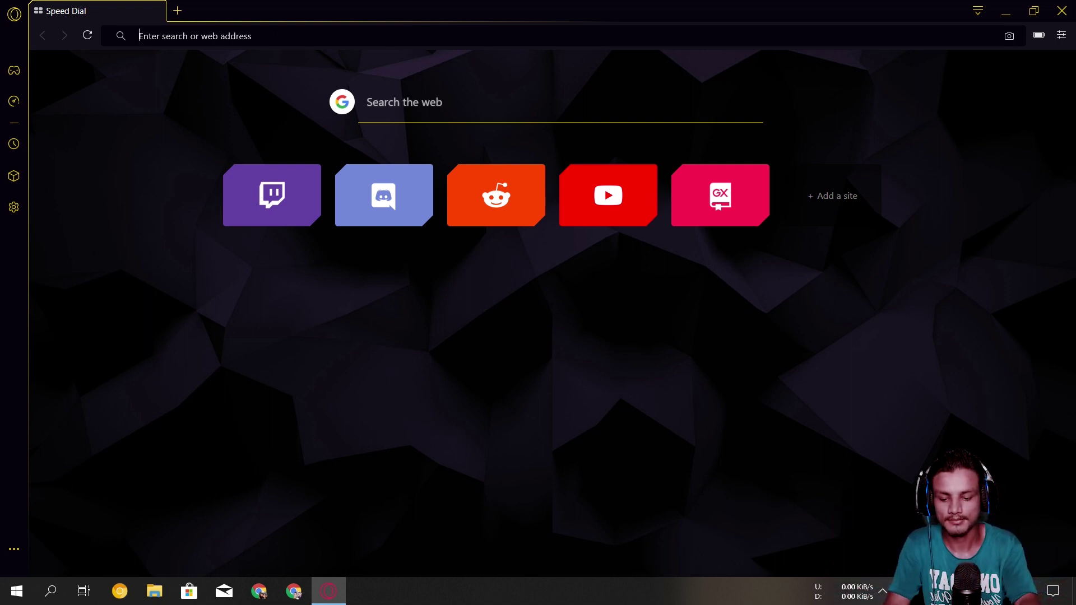
type("darko")
left_click(165, 89)
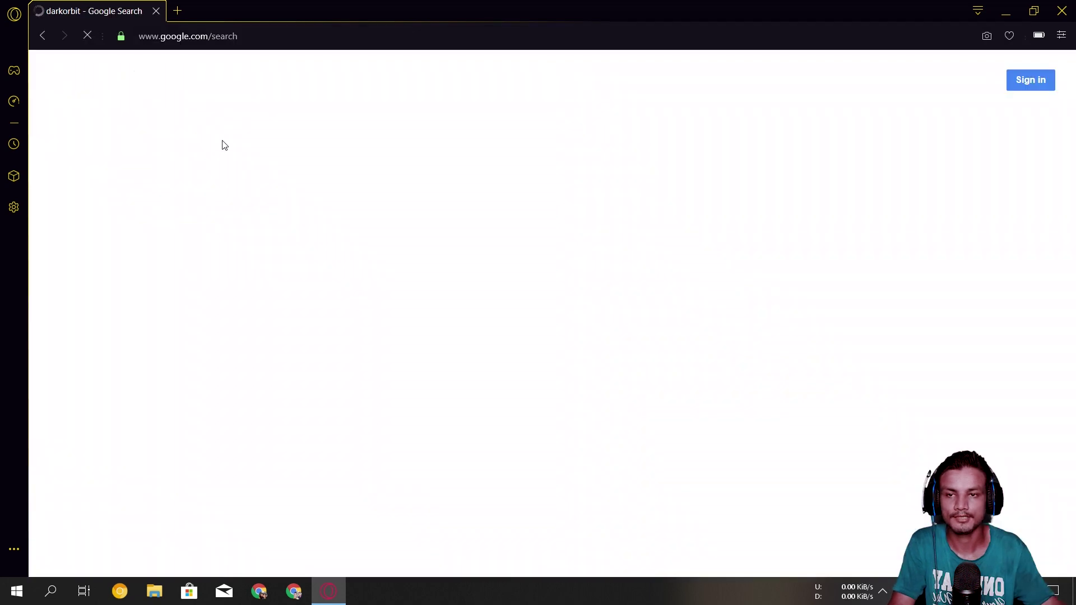
left_click(263, 177)
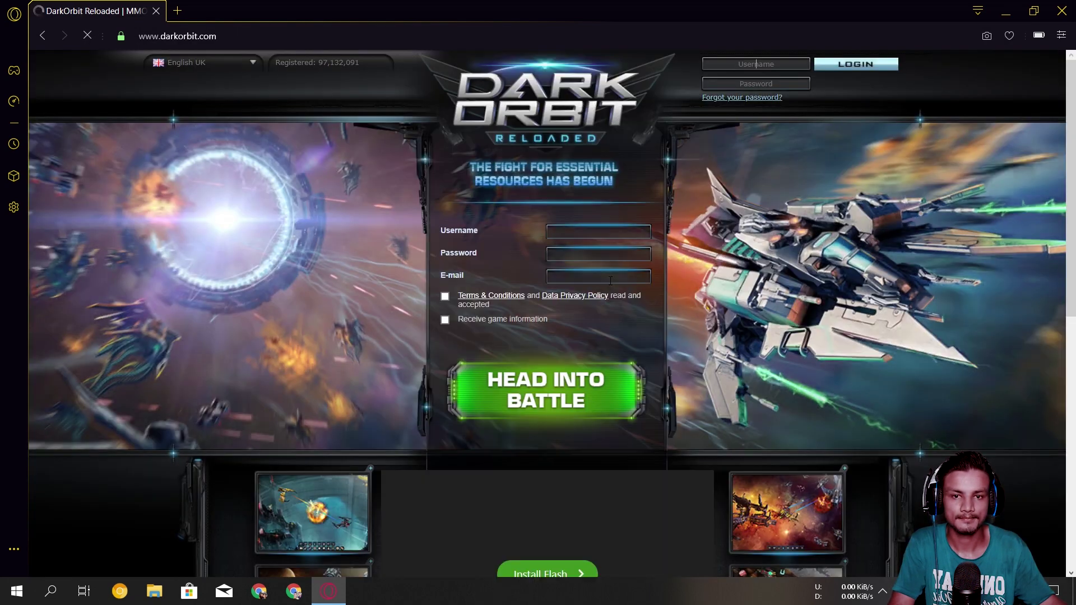
Examine how Opera GX handles the Flash area on the DarkOrbit page and close the tab
scroll(588, 373, "down", 2)
scroll(587, 373, "down", 1)
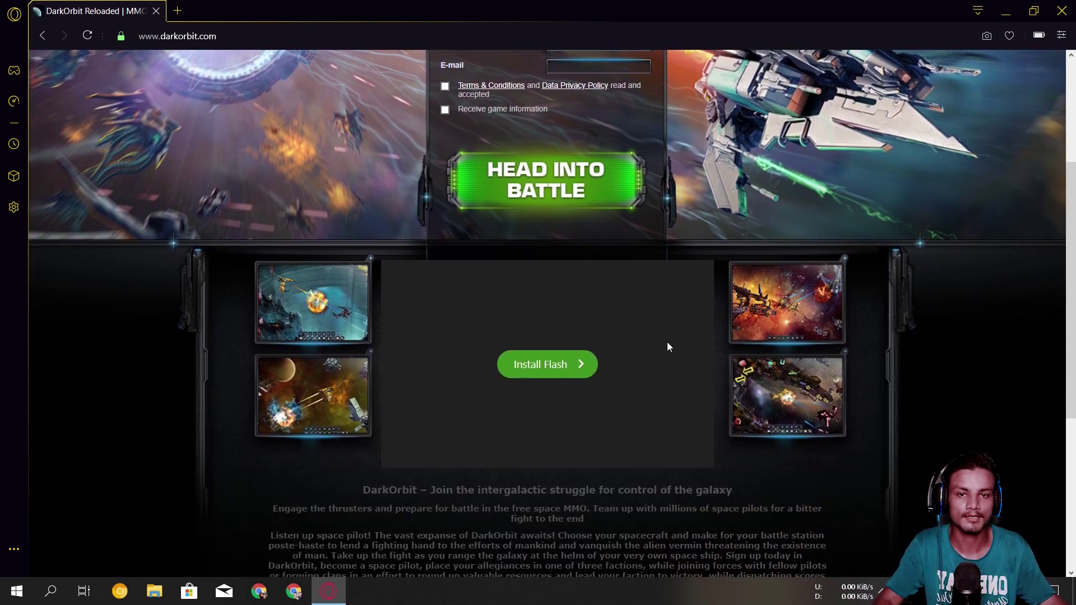
scroll(664, 346, "up", 3)
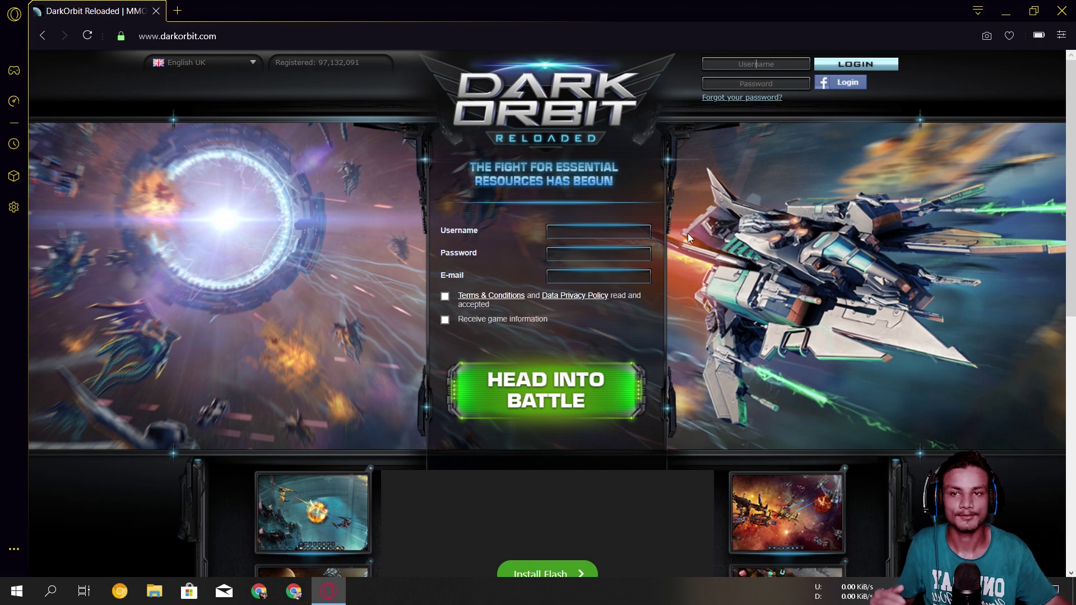
key("ctrl+w")
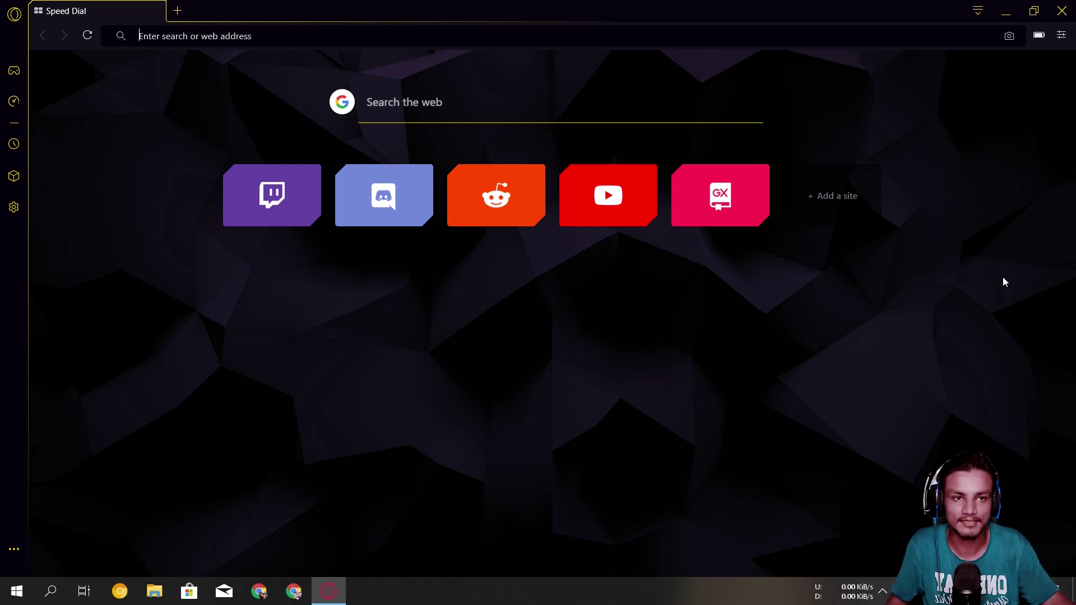
Set the theme color to purple and add 108142.jpg from Downloads as the start page wallpaper, using Easy setup
left_click(1015, 12)
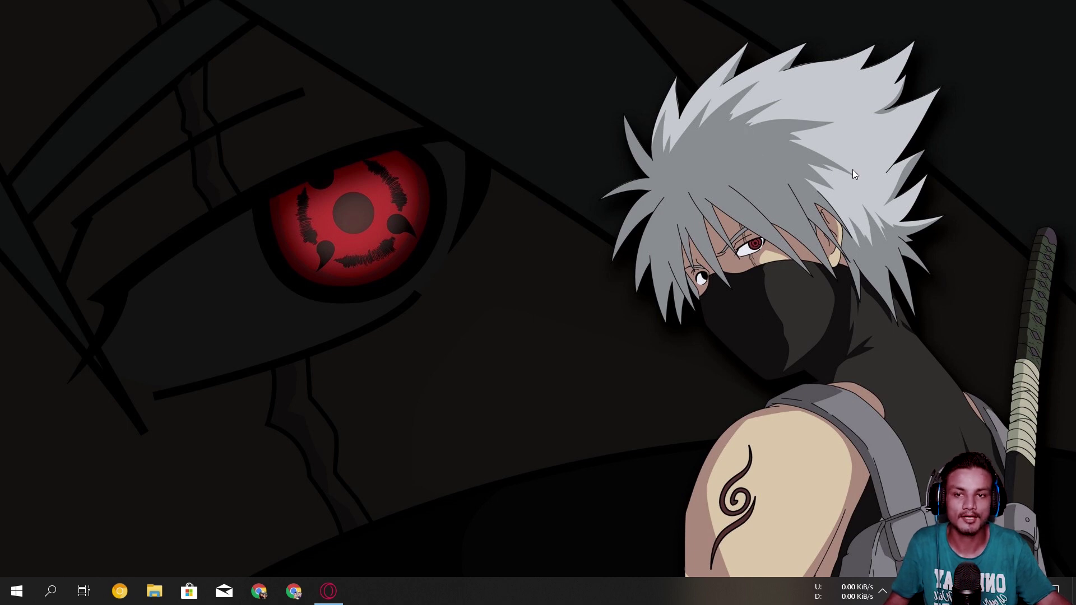
left_click(328, 591)
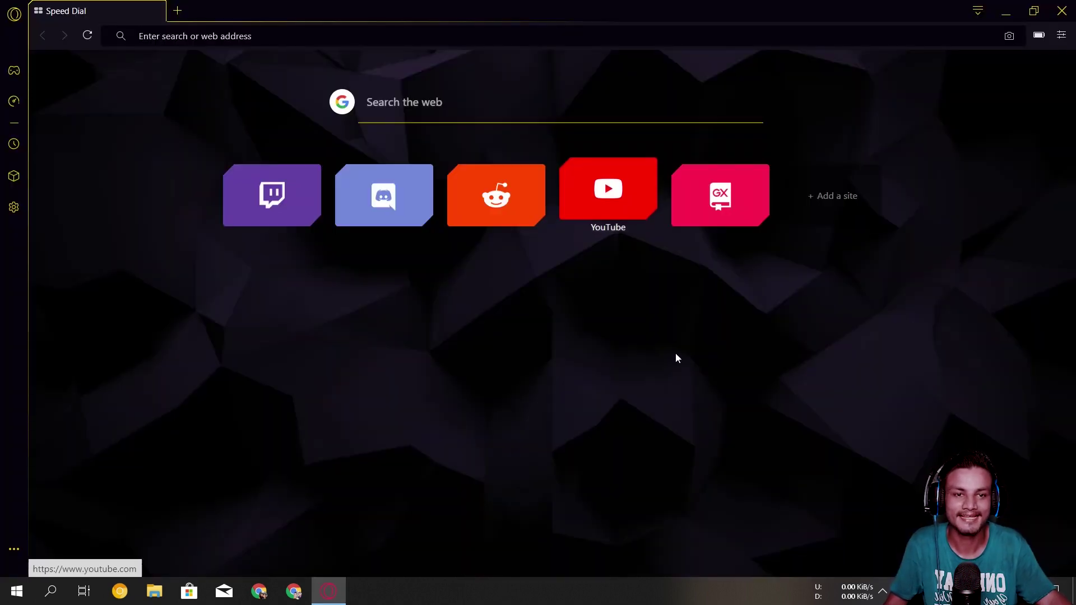
left_click(1061, 34)
left_click(874, 480)
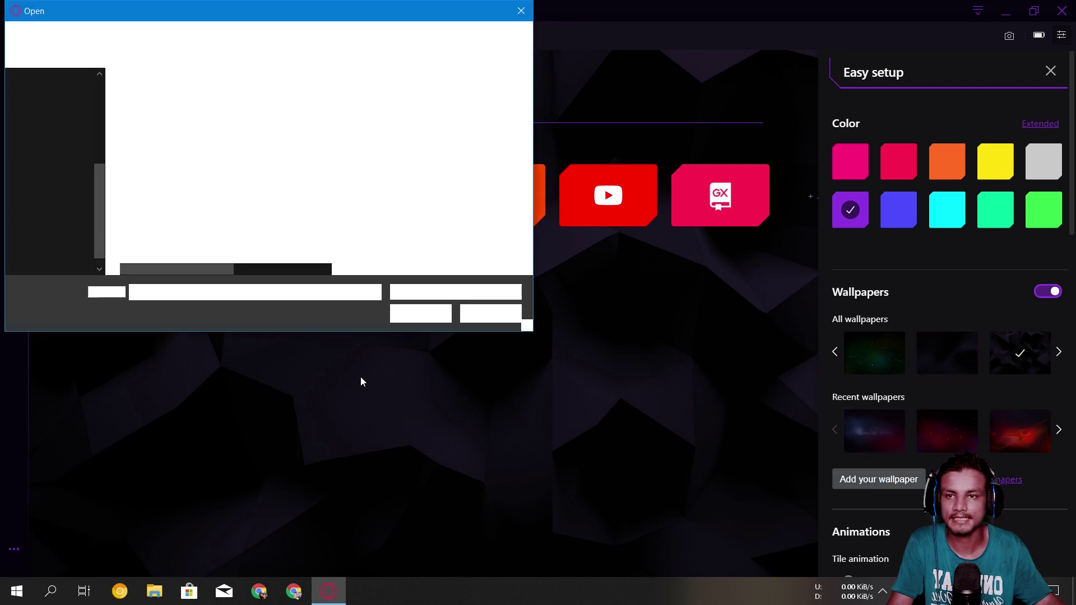
left_click(63, 149)
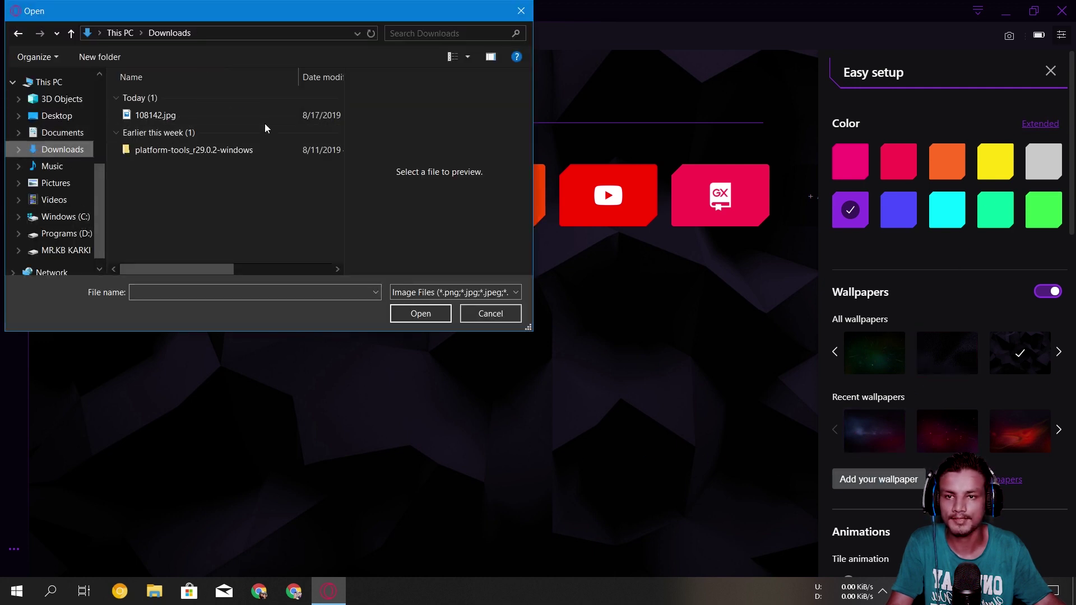
left_click(214, 115)
left_click(421, 313)
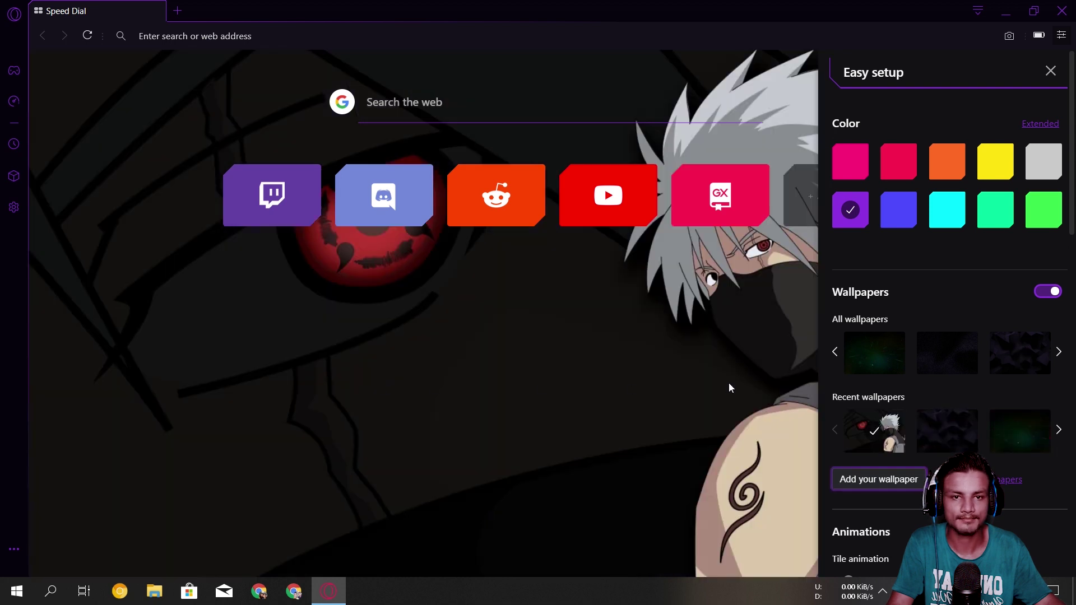
left_click(730, 386)
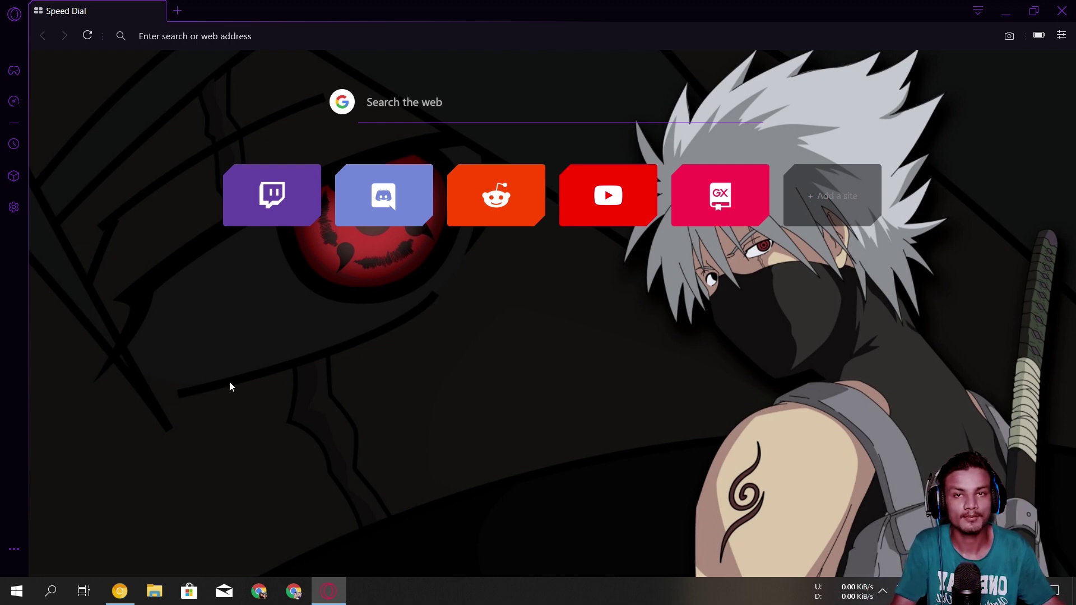
Switch to Chrome Canary and explore the new tab page's customization option for uploading a background image
left_click(120, 591)
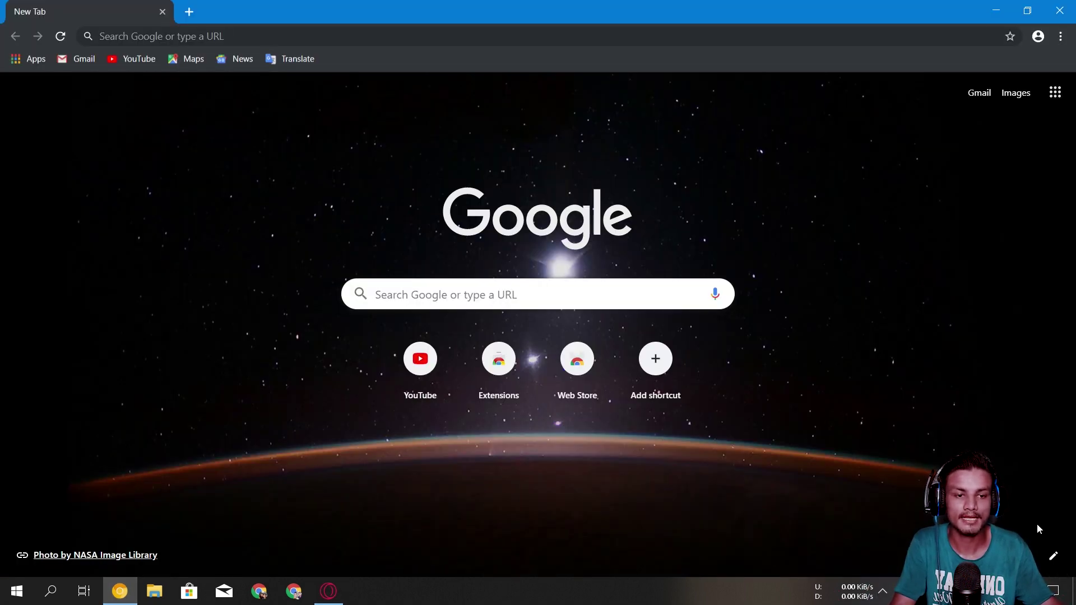
left_click(1053, 556)
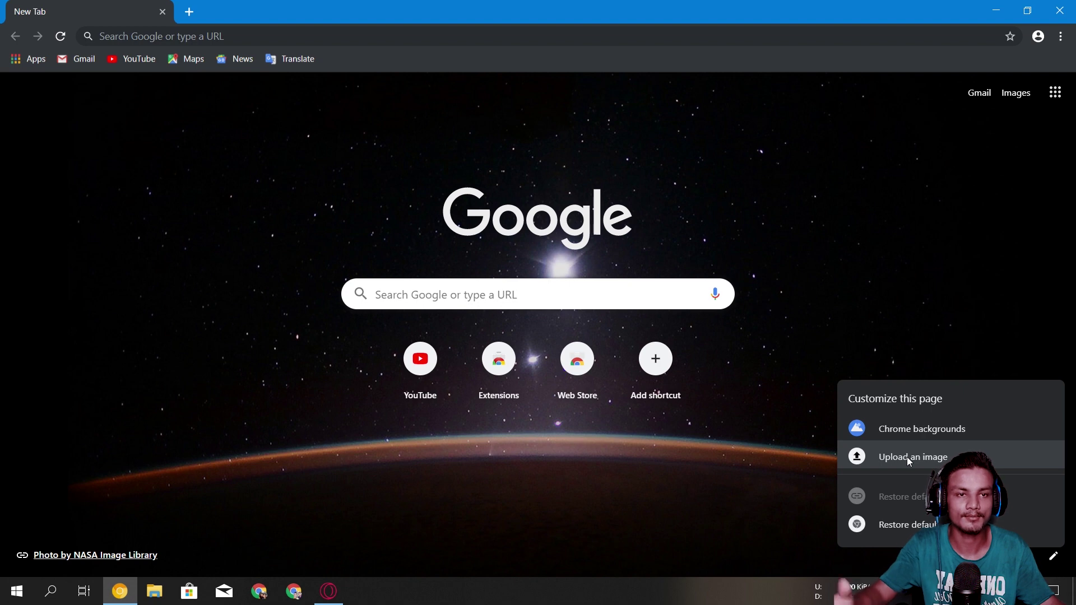
left_click(906, 457)
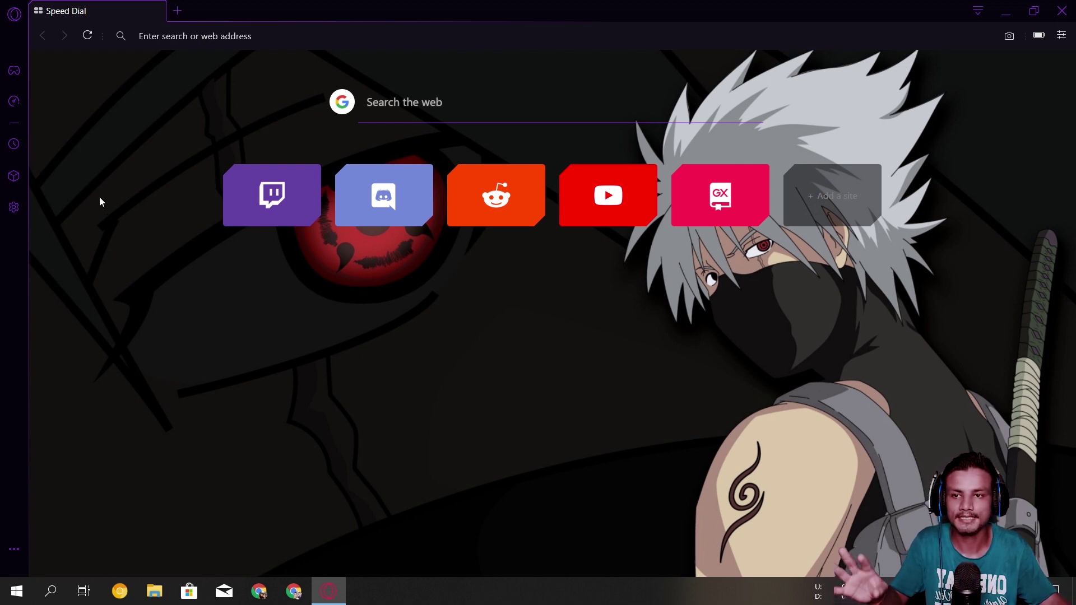
Examine the GX and wallpaper options in the Opera GX settings and the installed extensions, and close the page
left_click(11, 211)
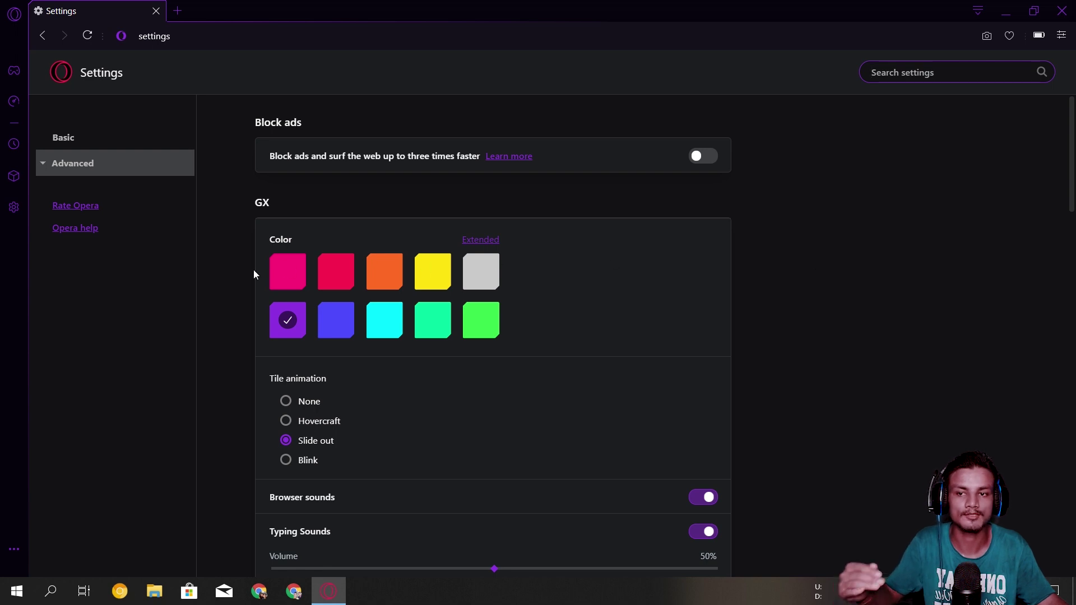
scroll(582, 300, "down", 6)
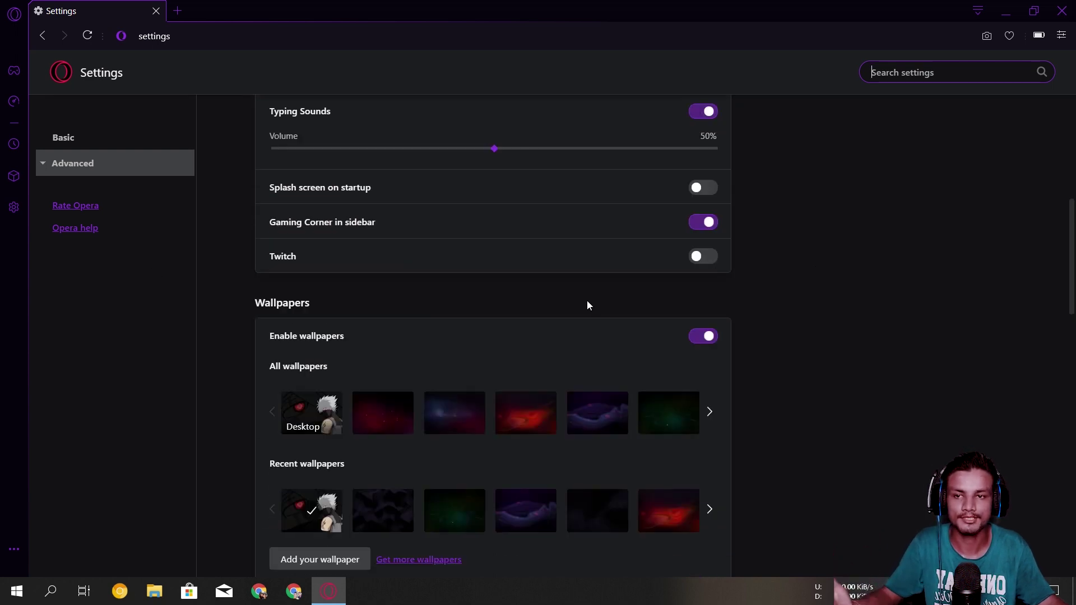
scroll(566, 300, "up", 4)
left_click(14, 176)
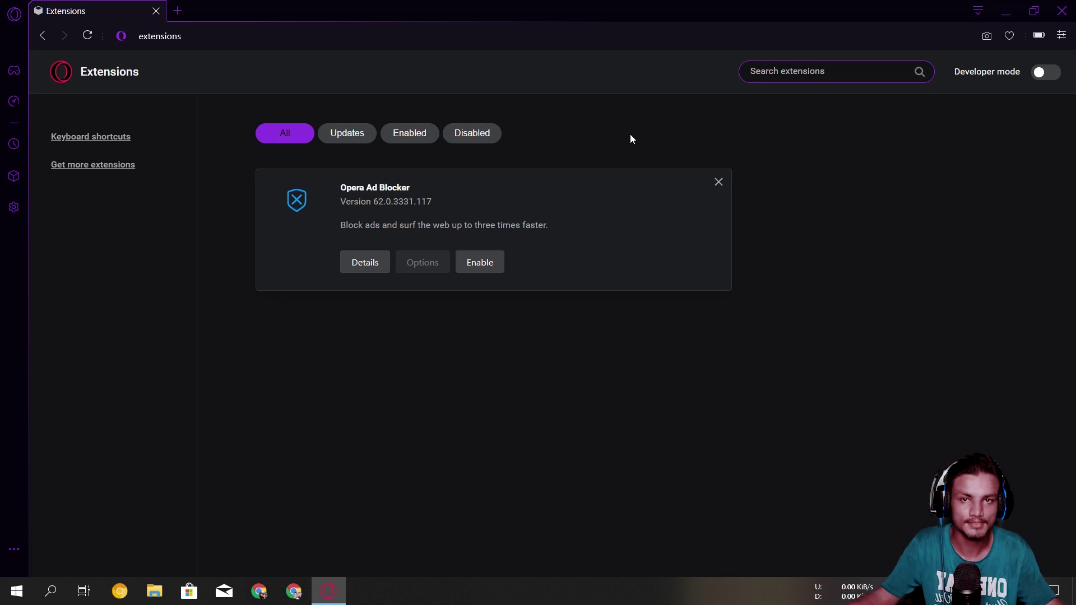
key("ctrl+w")
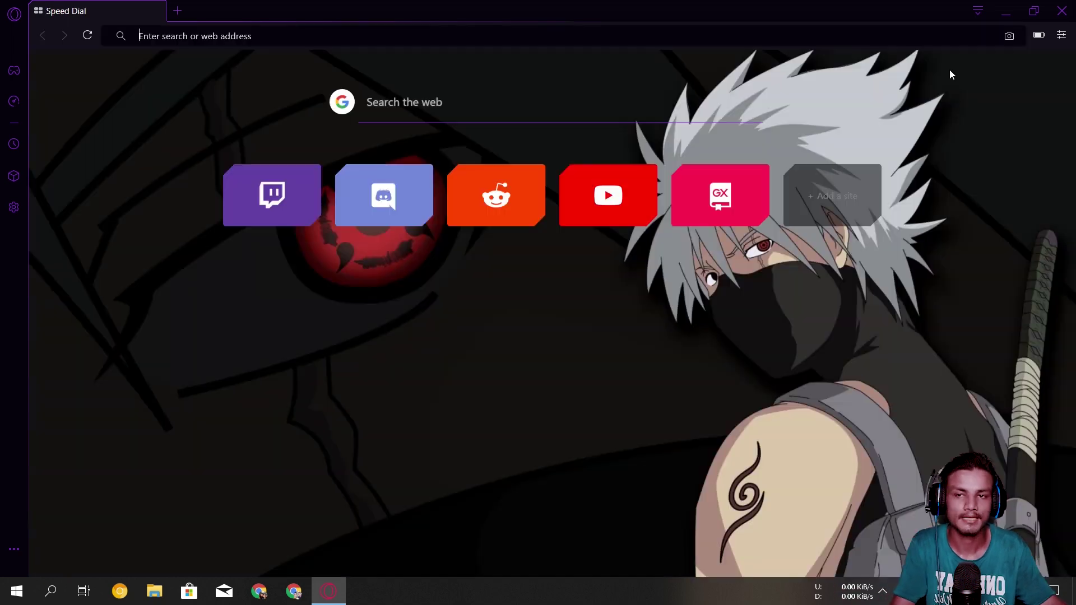
Capture a snapshot of the start page with an enlarged selection area covering the wallpaper character and most site tiles
left_click(1009, 39)
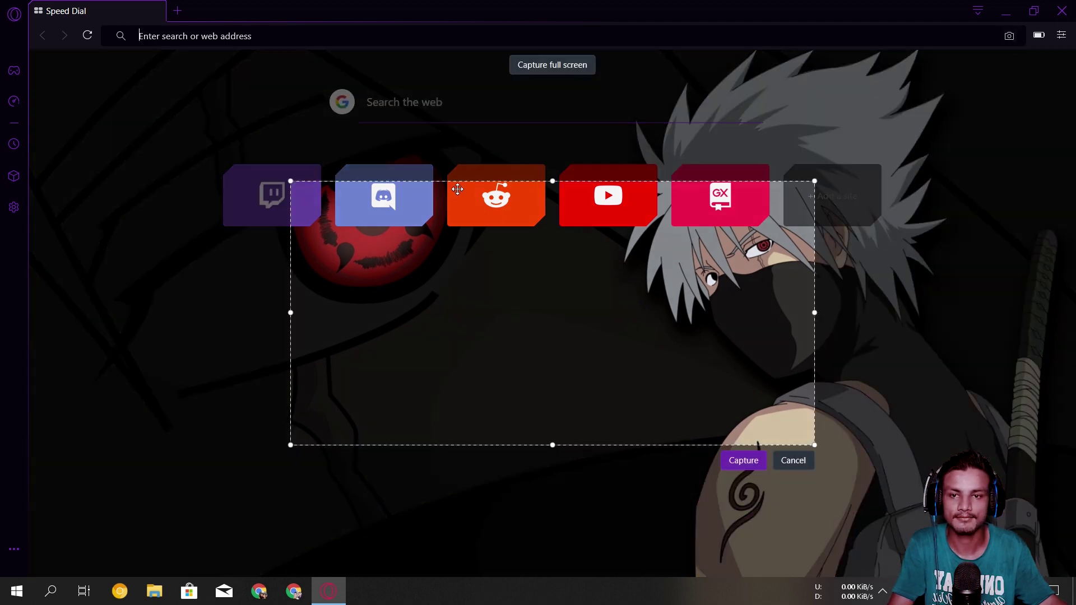
left_click_drag(461, 288, 322, 193)
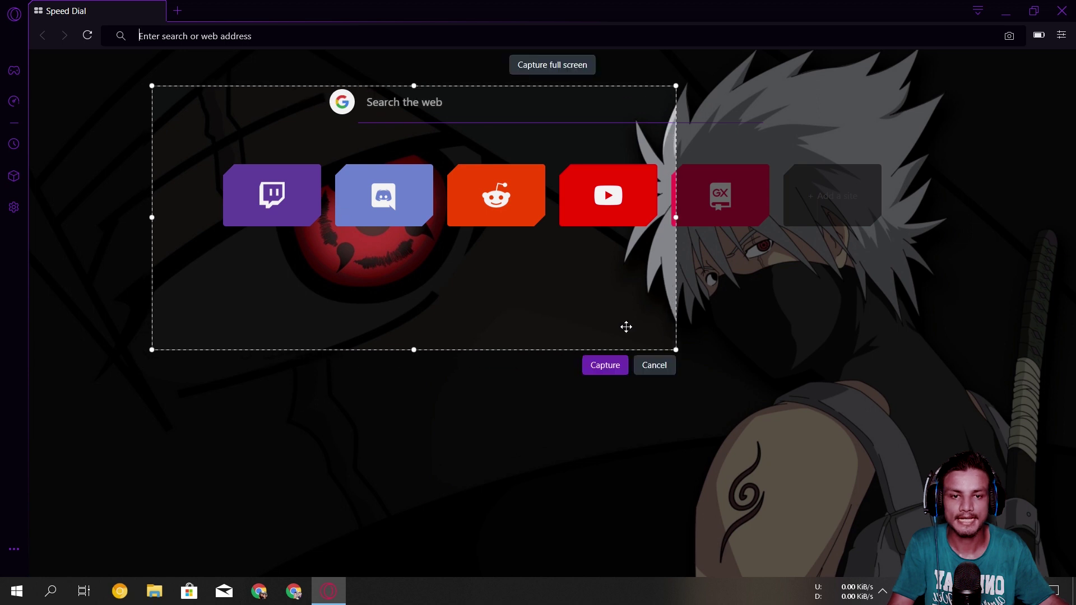
left_click_drag(676, 350, 807, 479)
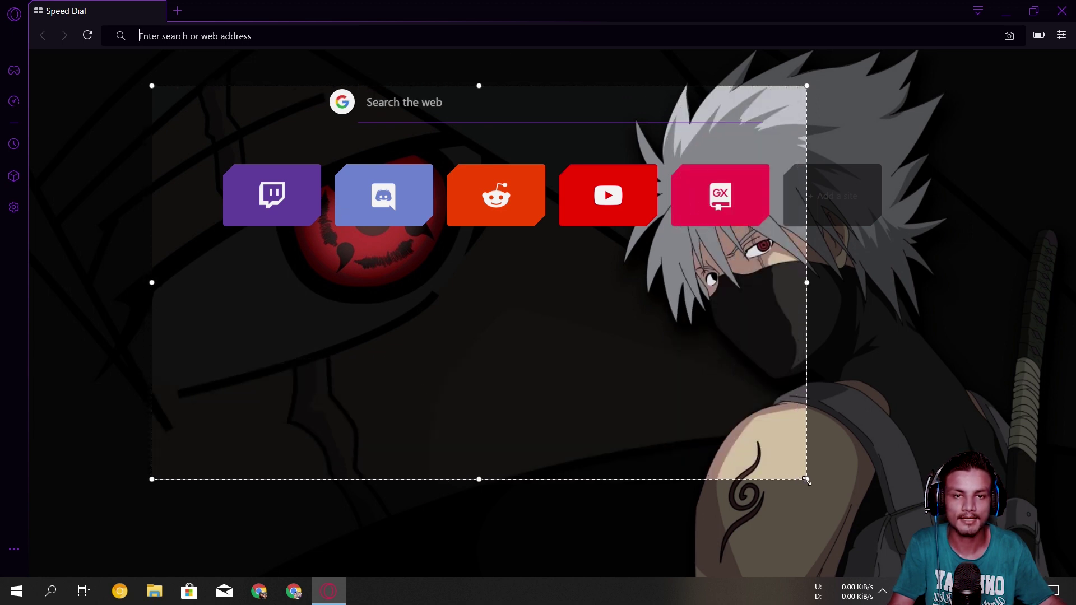
left_click_drag(510, 336, 737, 314)
left_click(969, 472)
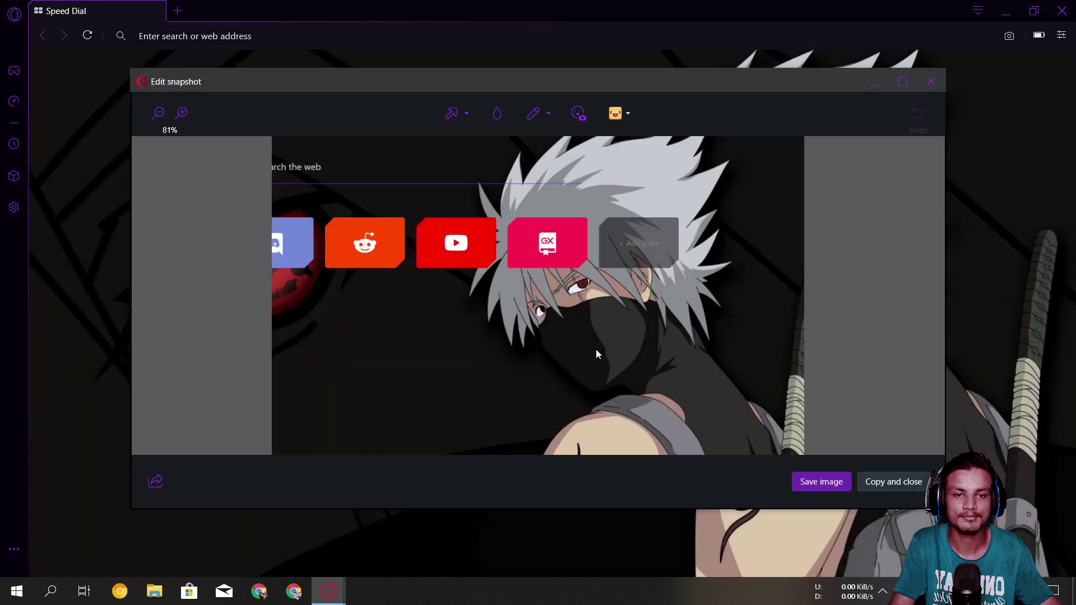
Draw two crossing red arrows over the character's face in the snapshot
left_click_drag(515, 106, 533, 70)
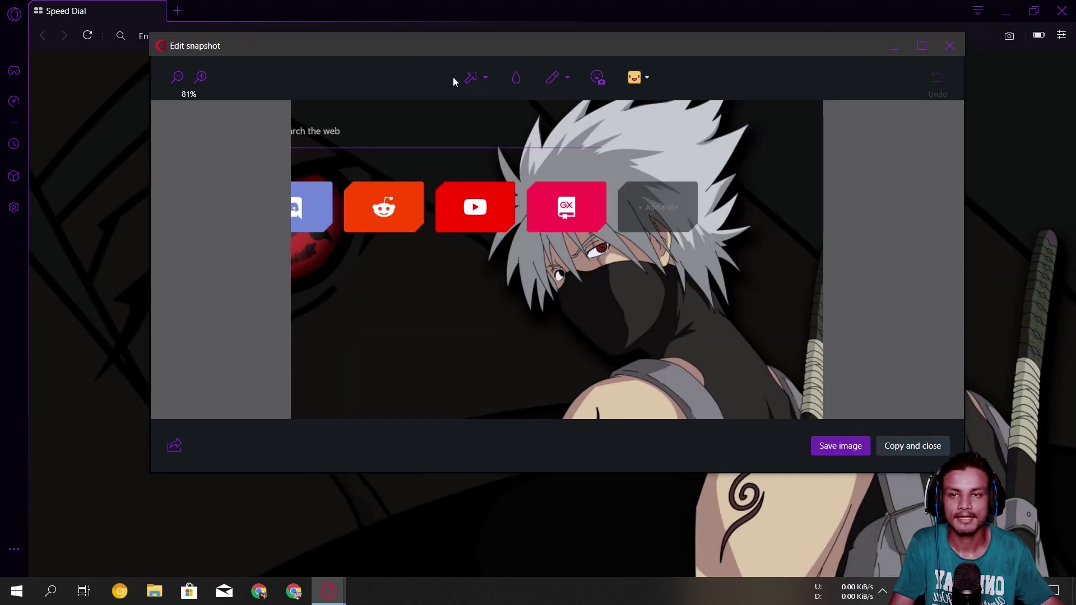
left_click(470, 77)
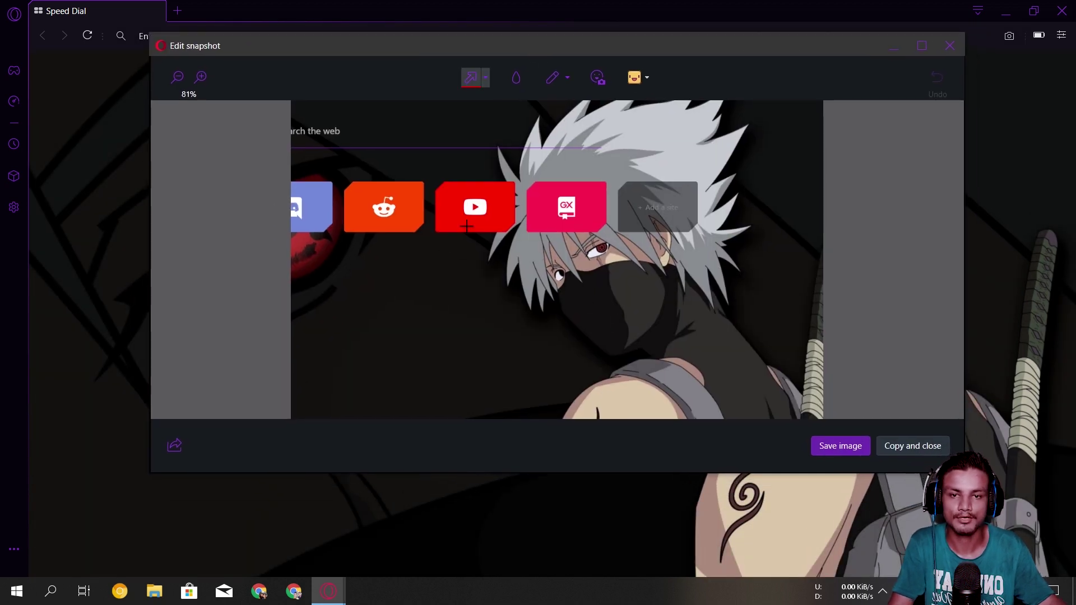
left_click_drag(432, 281, 725, 304)
mouse_move(723, 189)
left_mouse_down()
mouse_move(639, 246)
mouse_move(418, 306)
left_mouse_up()
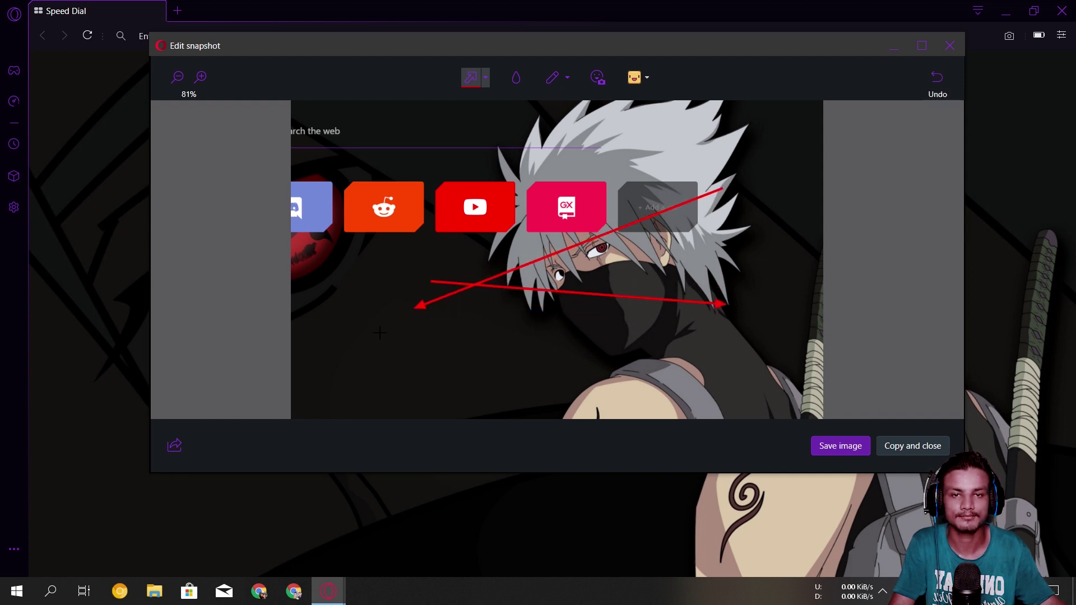
Sketch a freehand red line on the snapshot's dark area and blur the site tiles and the character's eyes
left_click(552, 77)
mouse_move(352, 259)
left_mouse_down()
mouse_move(481, 317)
mouse_move(486, 343)
mouse_move(538, 336)
mouse_move(638, 278)
mouse_move(754, 174)
left_mouse_up()
left_click(516, 76)
left_click_drag(334, 165, 512, 242)
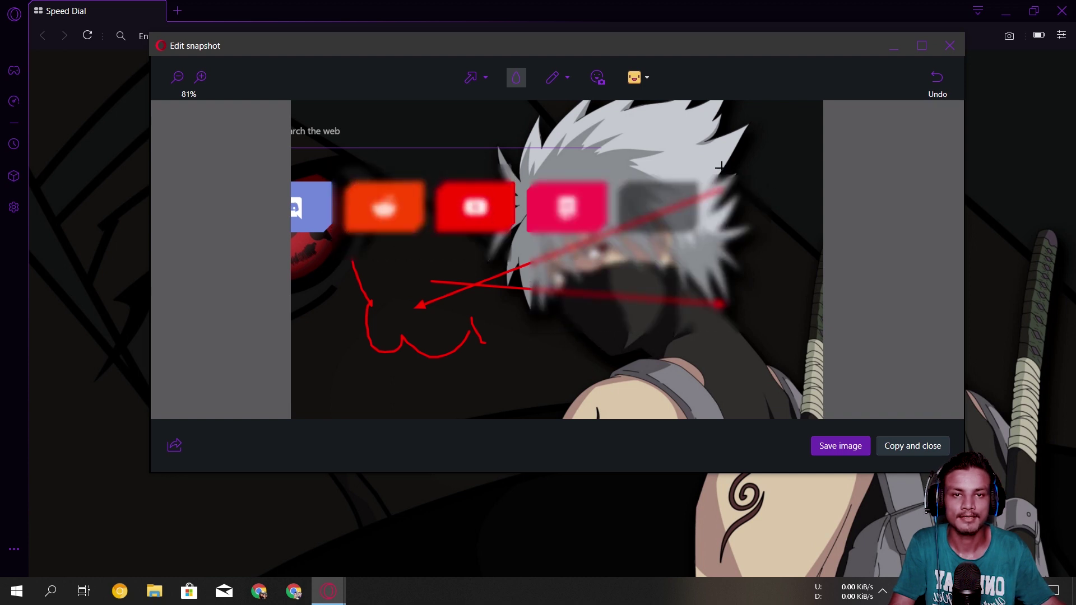
Add the laughing-with-tears emoji sticker to the snapshot and place it beside the character's hair
left_click(647, 78)
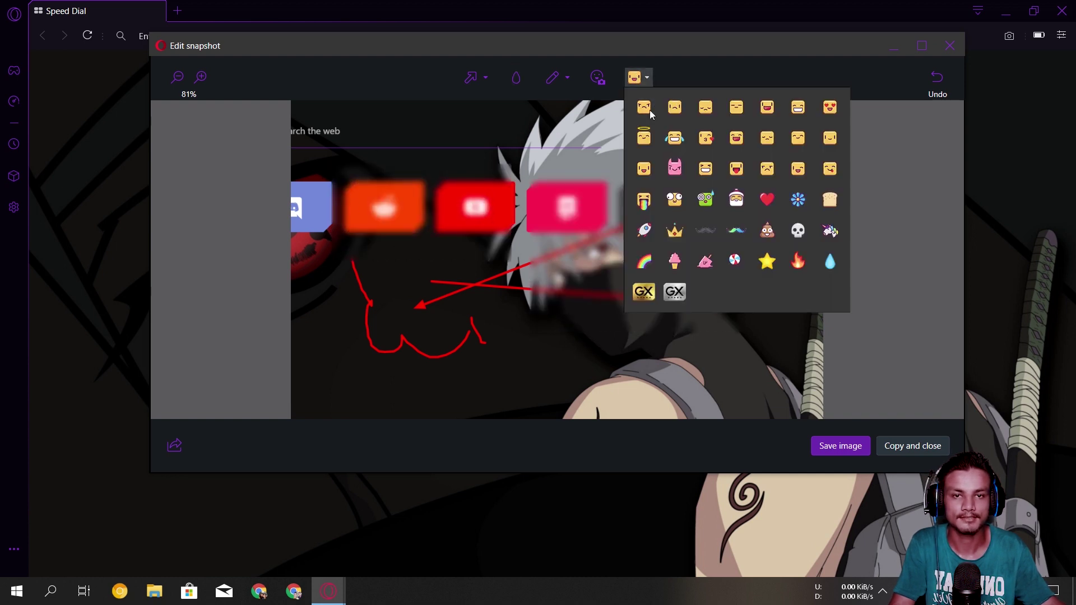
left_click(676, 141)
left_click_drag(558, 269, 756, 218)
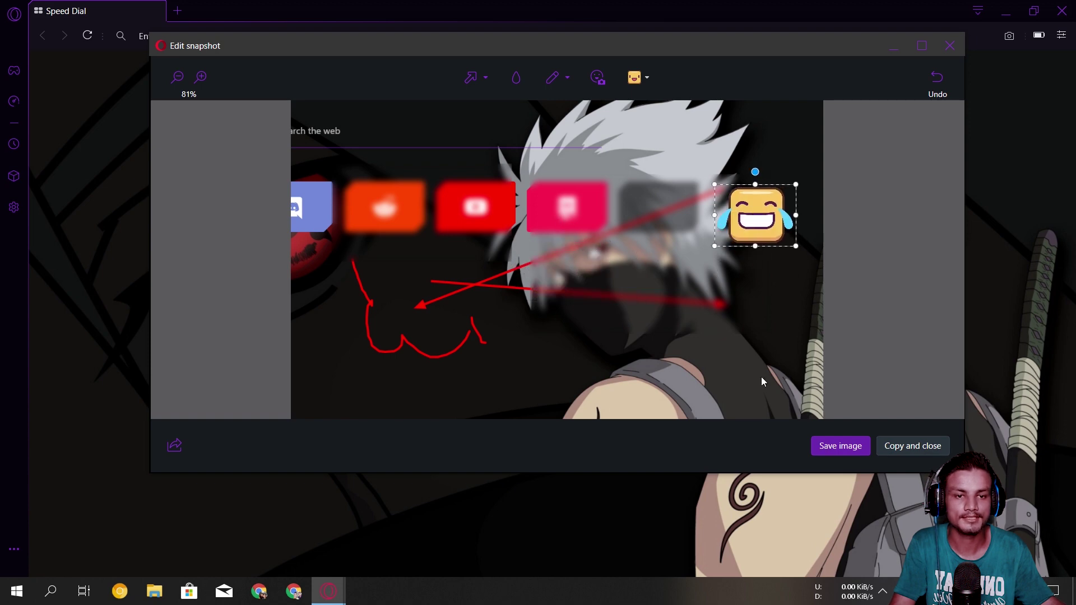